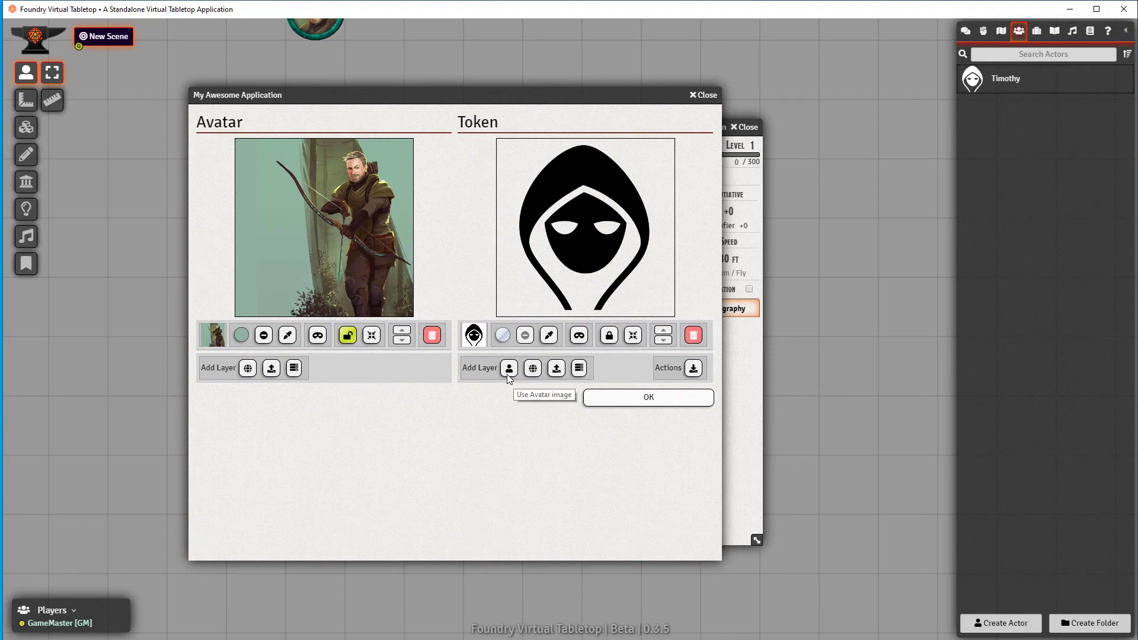
Add the archer avatar as a token layer, then zoom and pan it to frame his face.
{"action": "left_click", "coordinate": [509, 369]}
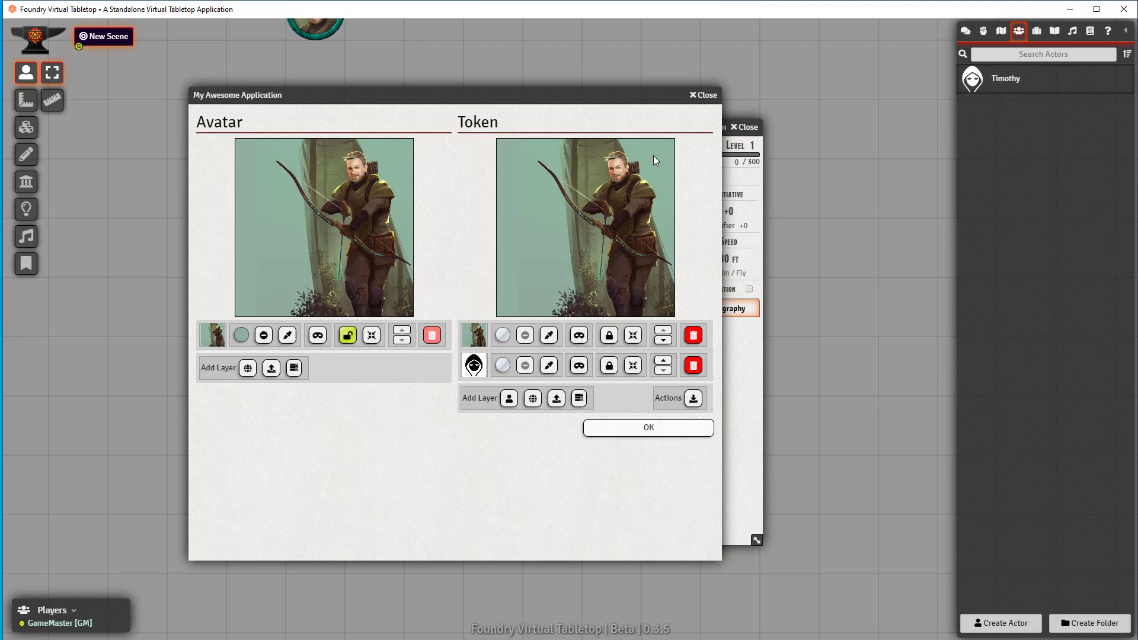
{"action": "left_click", "coordinate": [610, 336]}
{"action": "left_click_drag", "start_coordinate": [624, 204], "coordinate": [586, 249]}
{"action": "scroll", "coordinate": [585, 249], "scroll_direction": "up", "scroll_amount": 10}
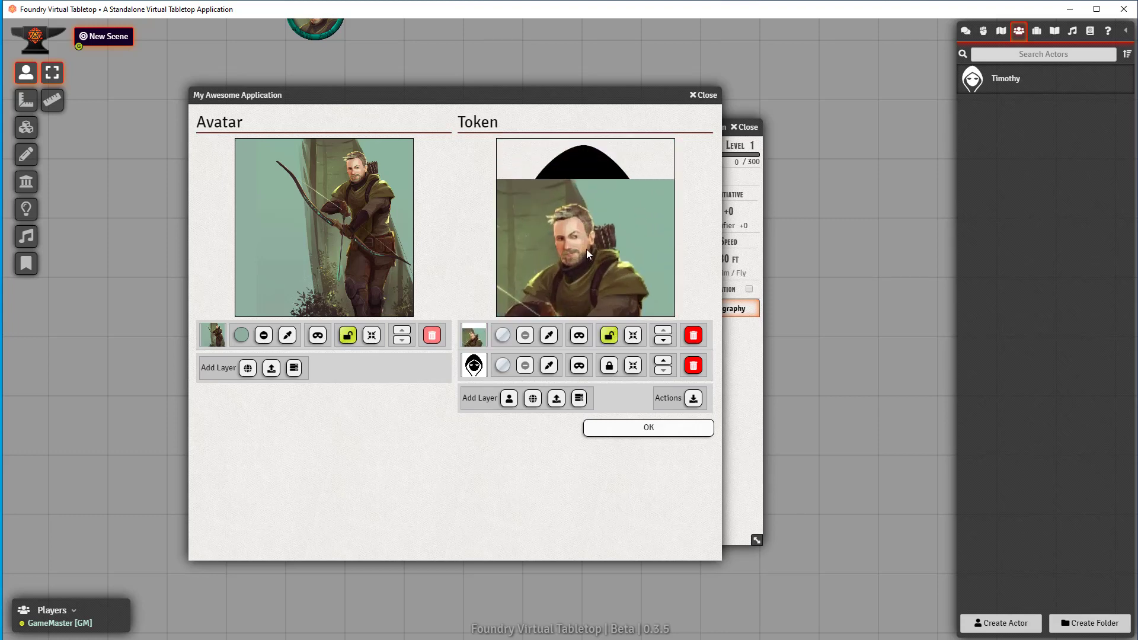
{"action": "scroll", "coordinate": [617, 240], "scroll_direction": "up", "scroll_amount": 5}
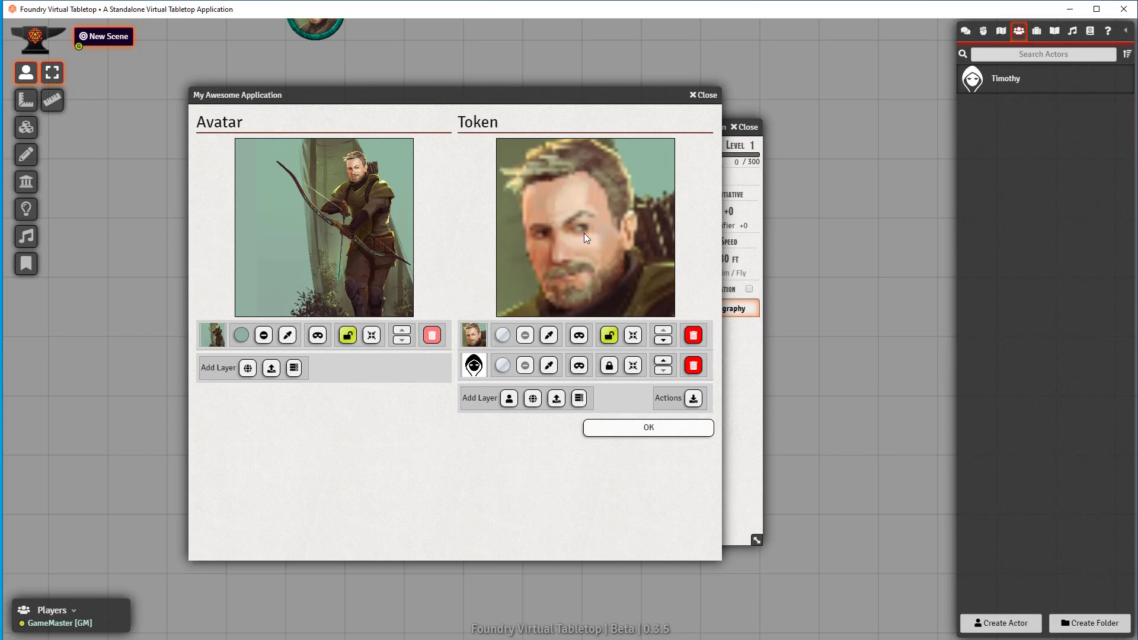
{"action": "scroll", "coordinate": [589, 229], "scroll_direction": "down", "scroll_amount": 1}
{"action": "left_click_drag", "start_coordinate": [588, 229], "coordinate": [596, 233]}
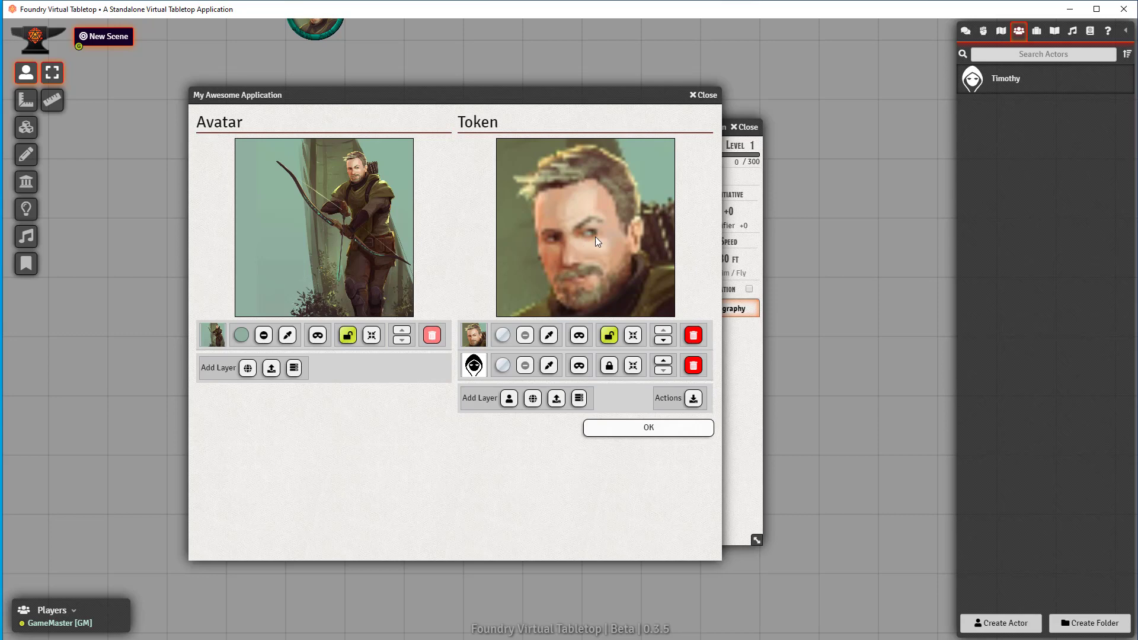
Replace the pixelated portrait layer with a newly uploaded archer image layer.
{"action": "left_click", "coordinate": [694, 335]}
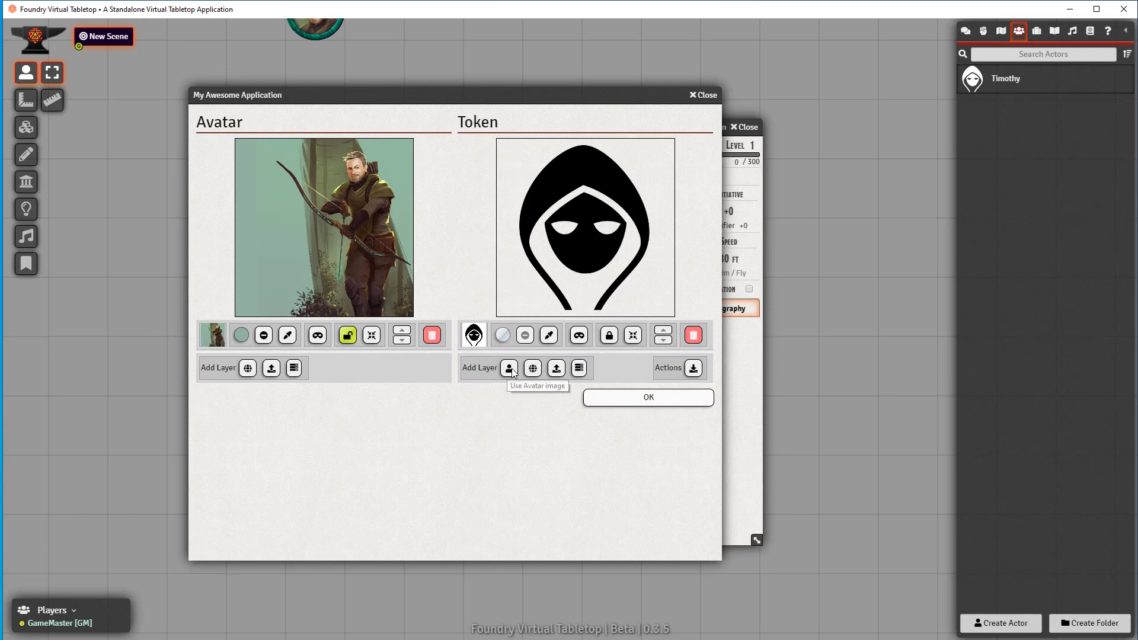
{"action": "left_click", "coordinate": [557, 368]}
{"action": "double_click", "coordinate": [140, 110]}
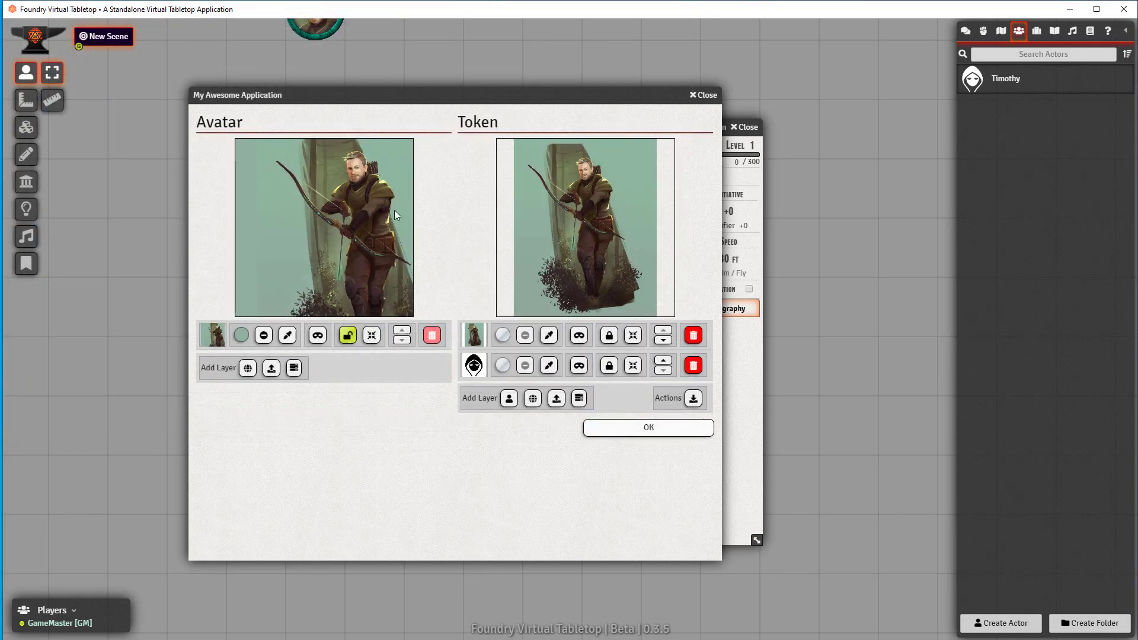
Frame the archer's face in the new layer, remove the hooded icon layer, and apply.
{"action": "left_click", "coordinate": [609, 335]}
{"action": "scroll", "coordinate": [563, 190], "scroll_direction": "up", "scroll_amount": 3}
{"action": "scroll", "coordinate": [577, 199], "scroll_direction": "up", "scroll_amount": 2}
{"action": "left_click_drag", "start_coordinate": [628, 173], "coordinate": [604, 258]}
{"action": "scroll", "coordinate": [603, 254], "scroll_direction": "up", "scroll_amount": 3}
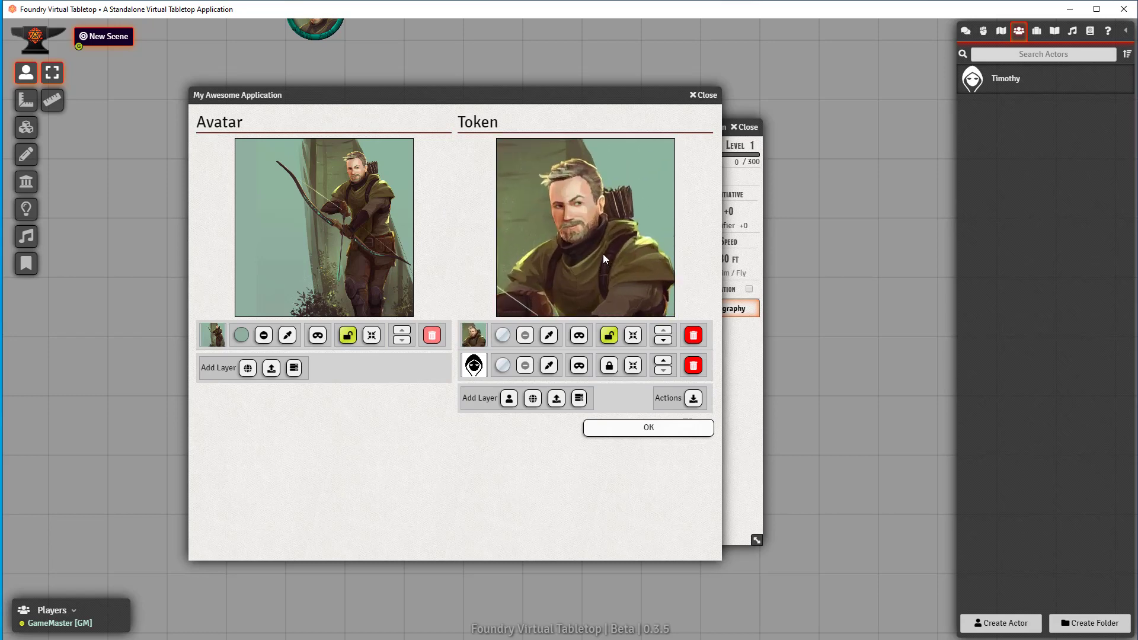
{"action": "scroll", "coordinate": [617, 268], "scroll_direction": "up", "scroll_amount": 4}
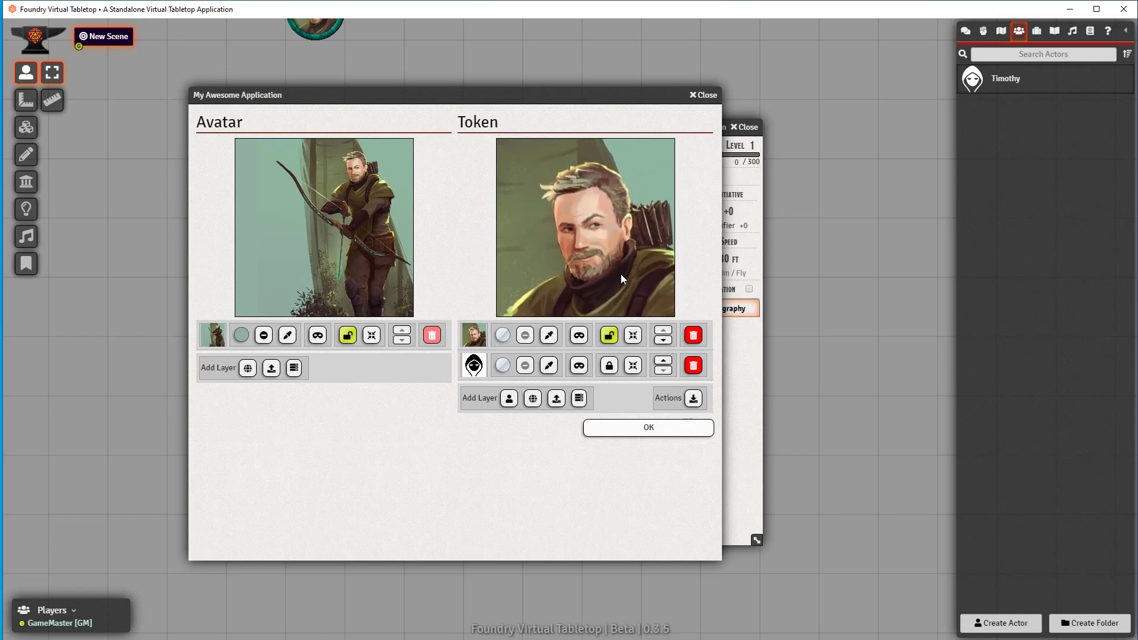
{"action": "scroll", "coordinate": [622, 269], "scroll_direction": "down", "scroll_amount": 3}
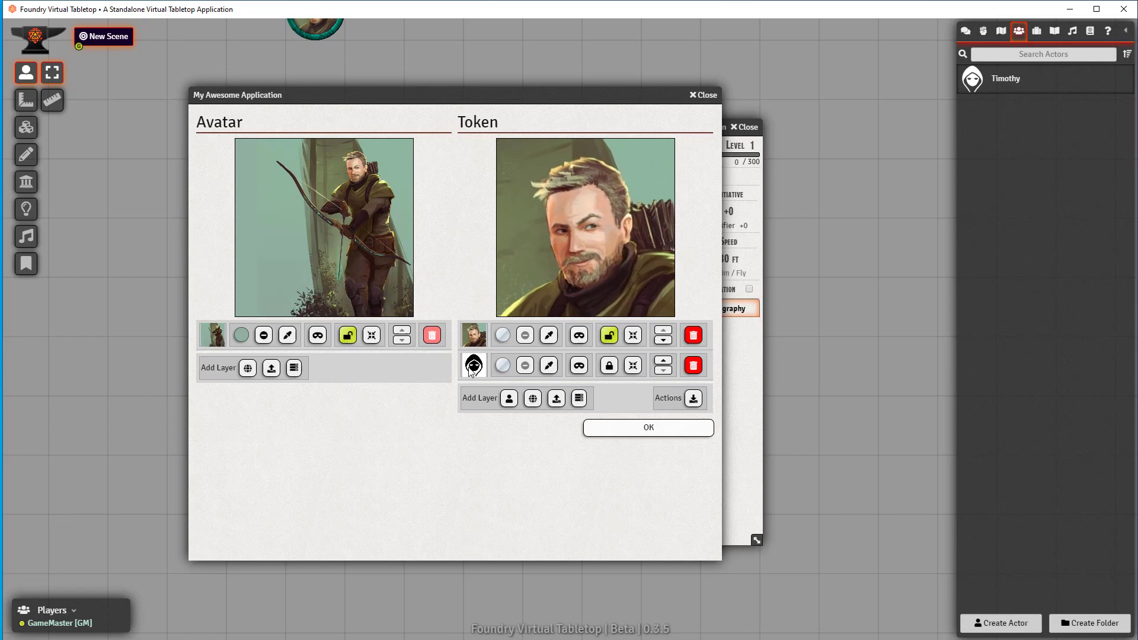
{"action": "left_click", "coordinate": [695, 367]}
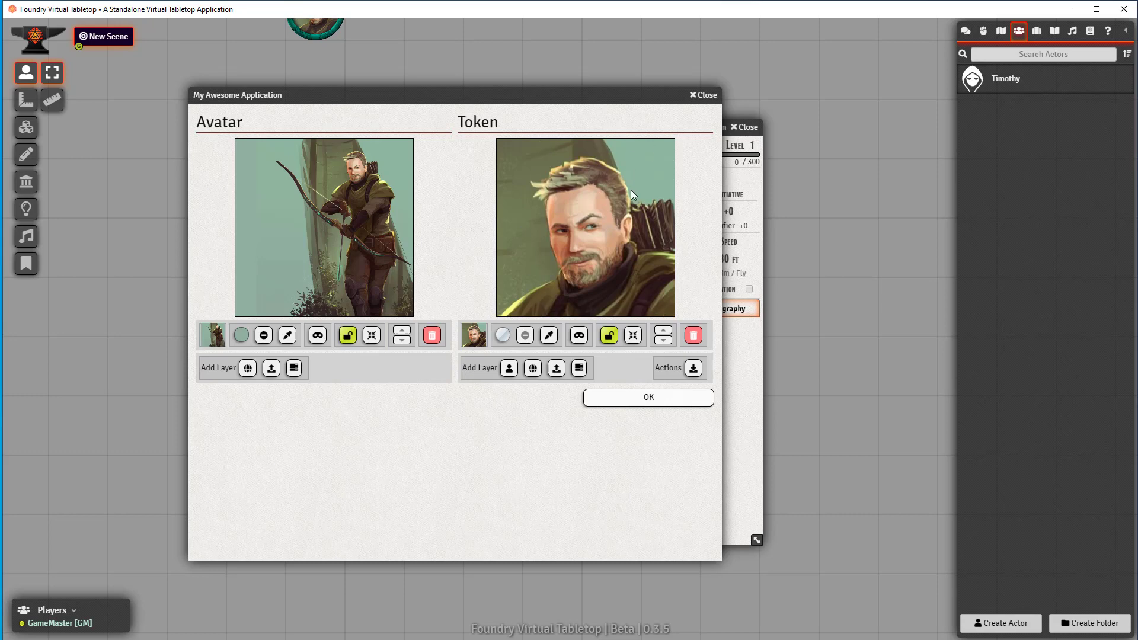
{"action": "left_click", "coordinate": [651, 398]}
Close Timothy's sheet and drop Timothy from the Actors list onto the scene.
{"action": "left_click", "coordinate": [746, 127]}
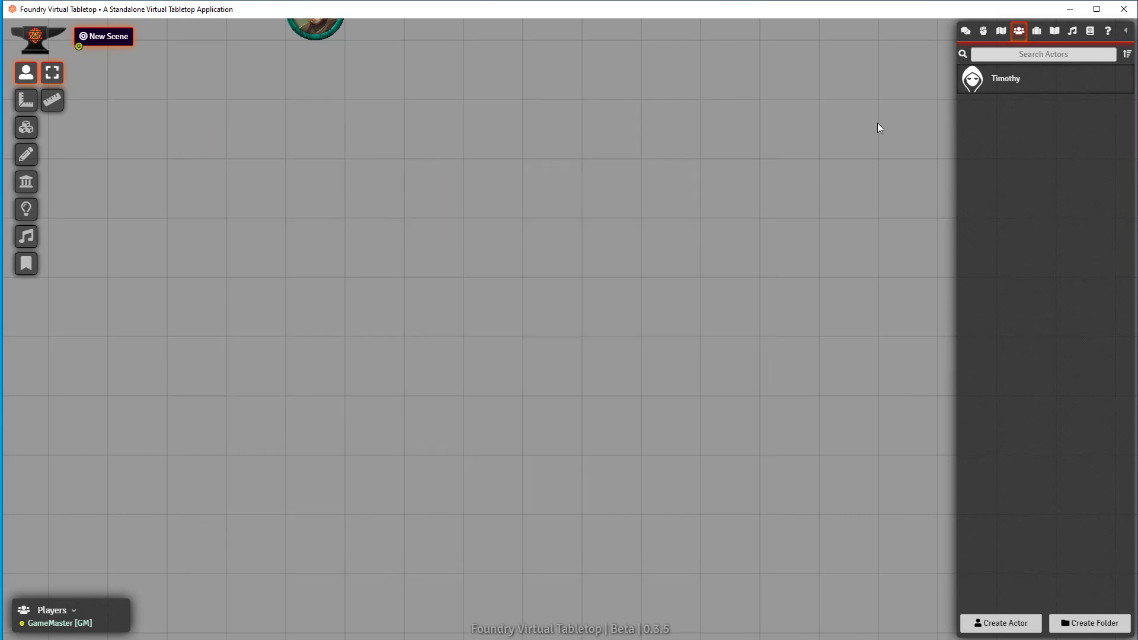
{"action": "left_click_drag", "start_coordinate": [1001, 87], "coordinate": [670, 188]}
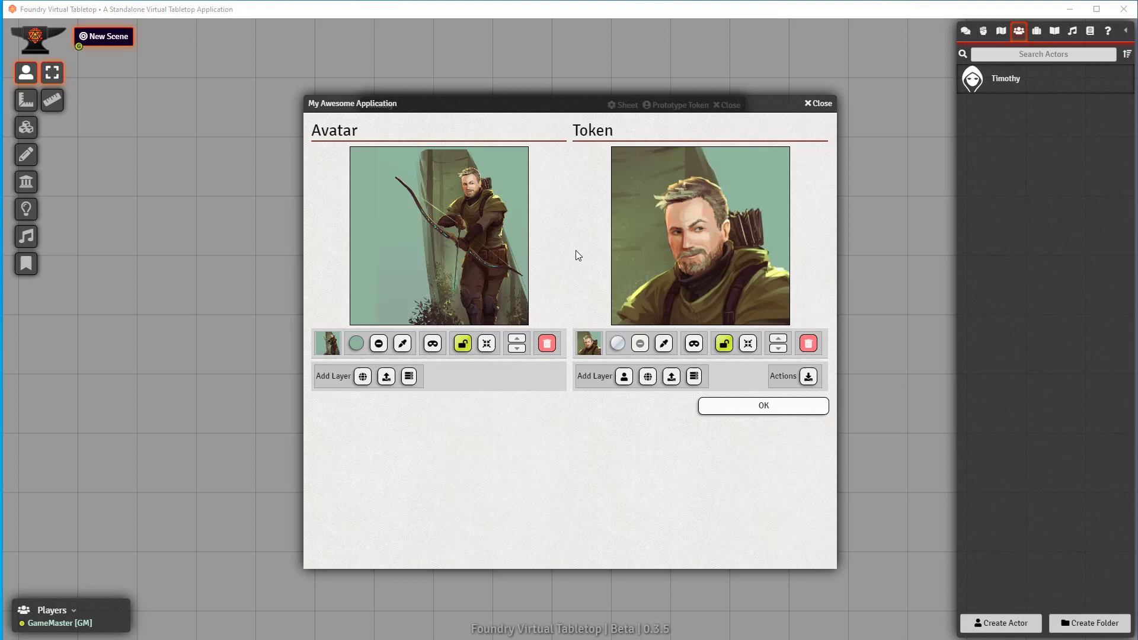
Apply Timothy's new images, then close and reopen his sheet to refresh his entry.
{"action": "left_click", "coordinate": [763, 406]}
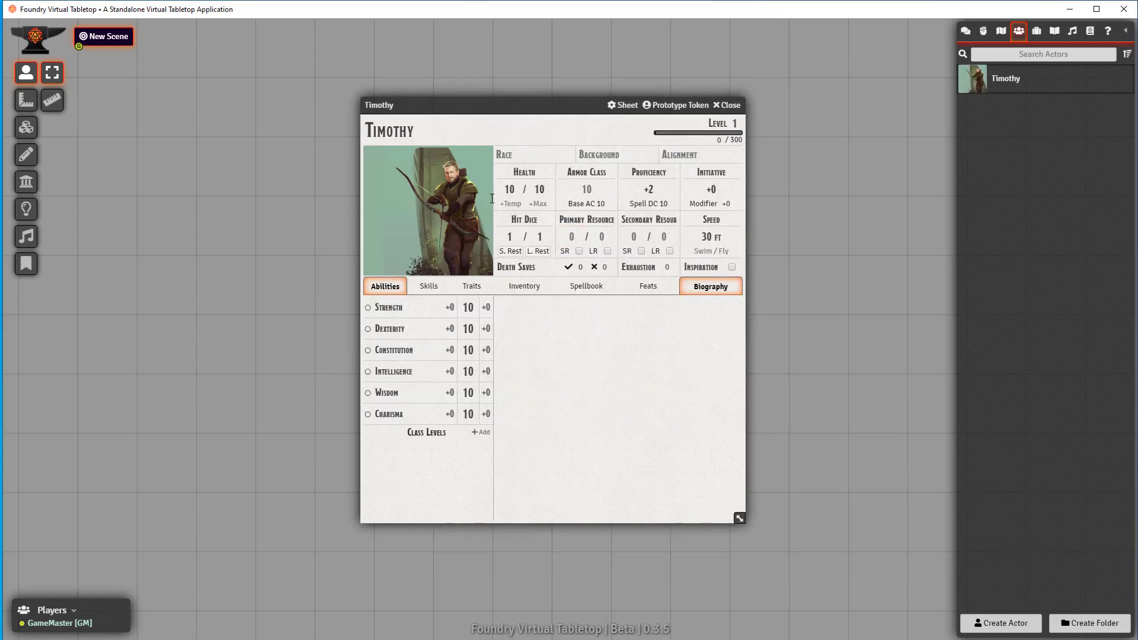
{"action": "left_click", "coordinate": [728, 107]}
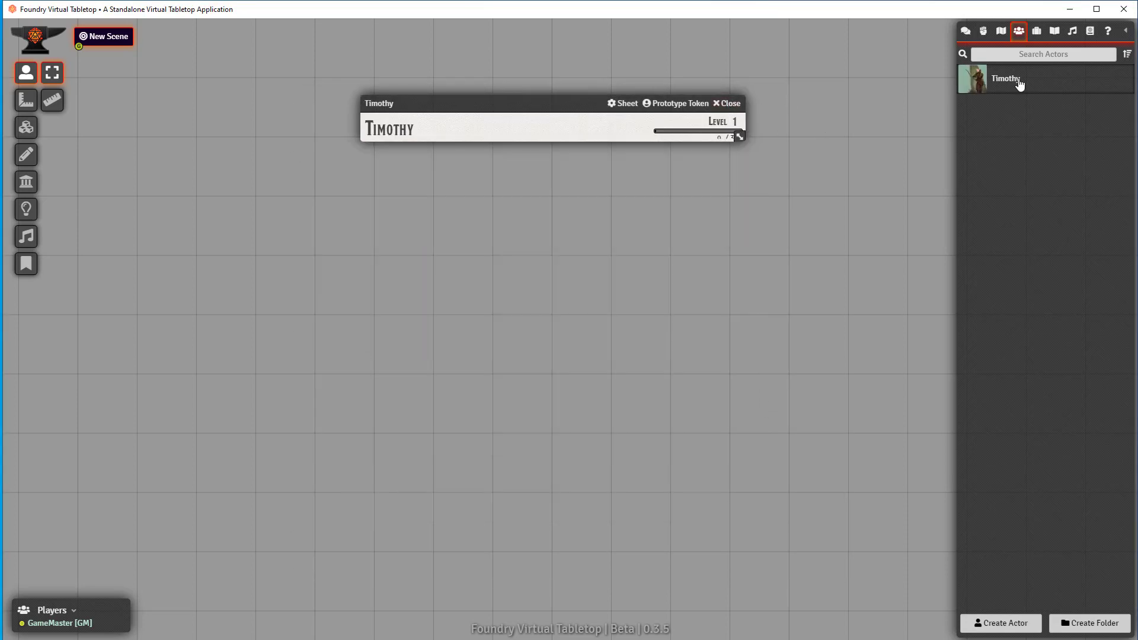
{"action": "left_click", "coordinate": [1004, 80]}
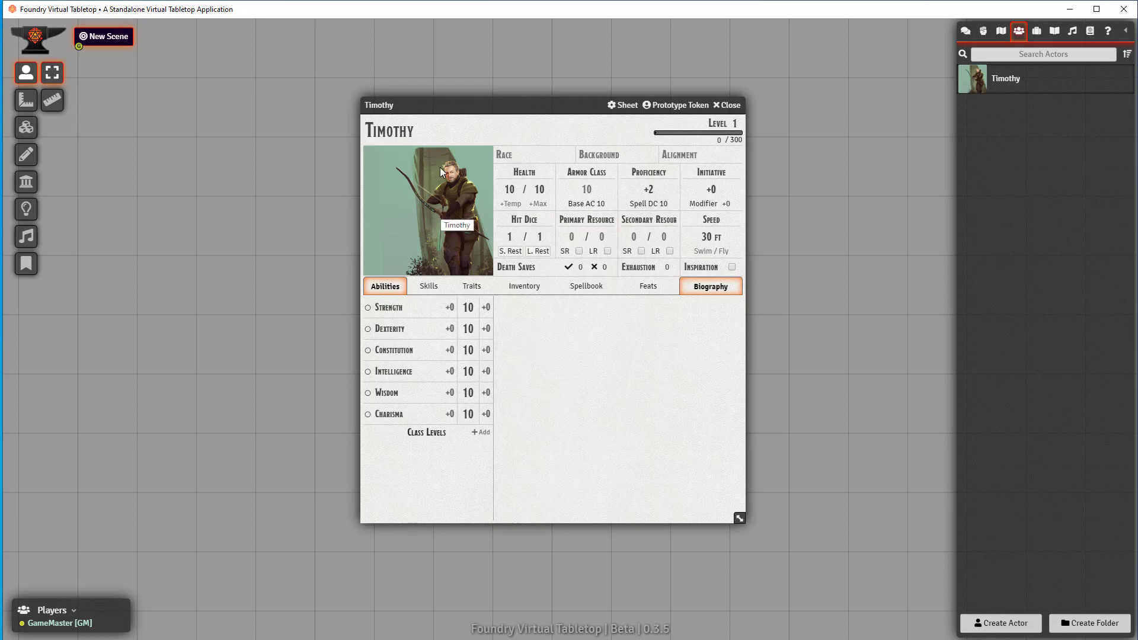
{"action": "left_click", "coordinate": [724, 230]}
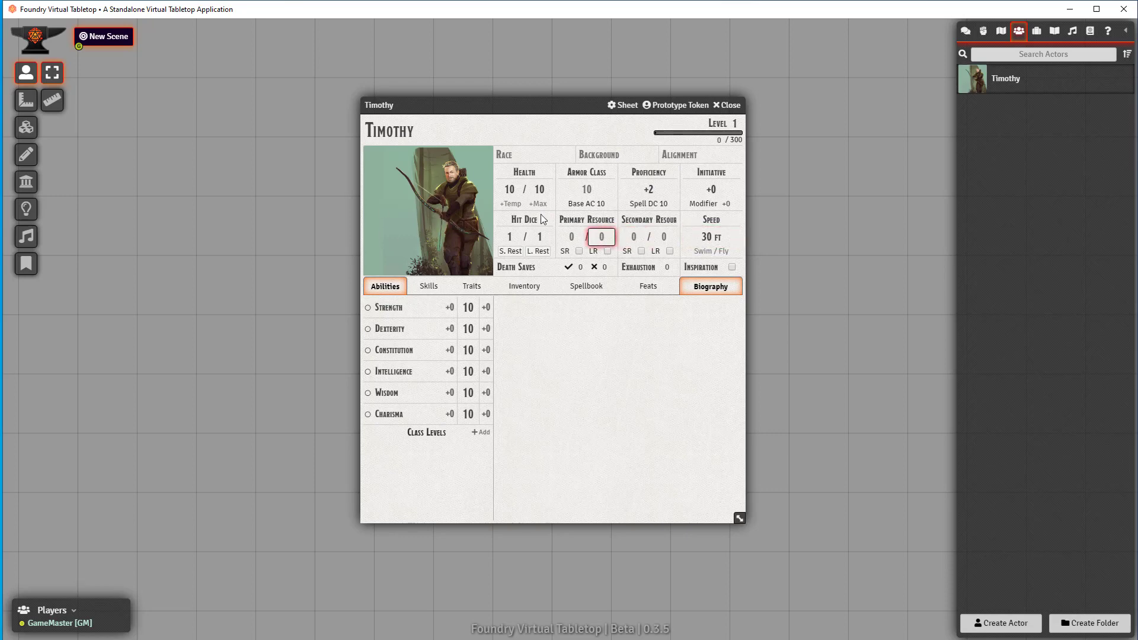
{"action": "left_click_drag", "start_coordinate": [491, 106], "coordinate": [506, 92]}
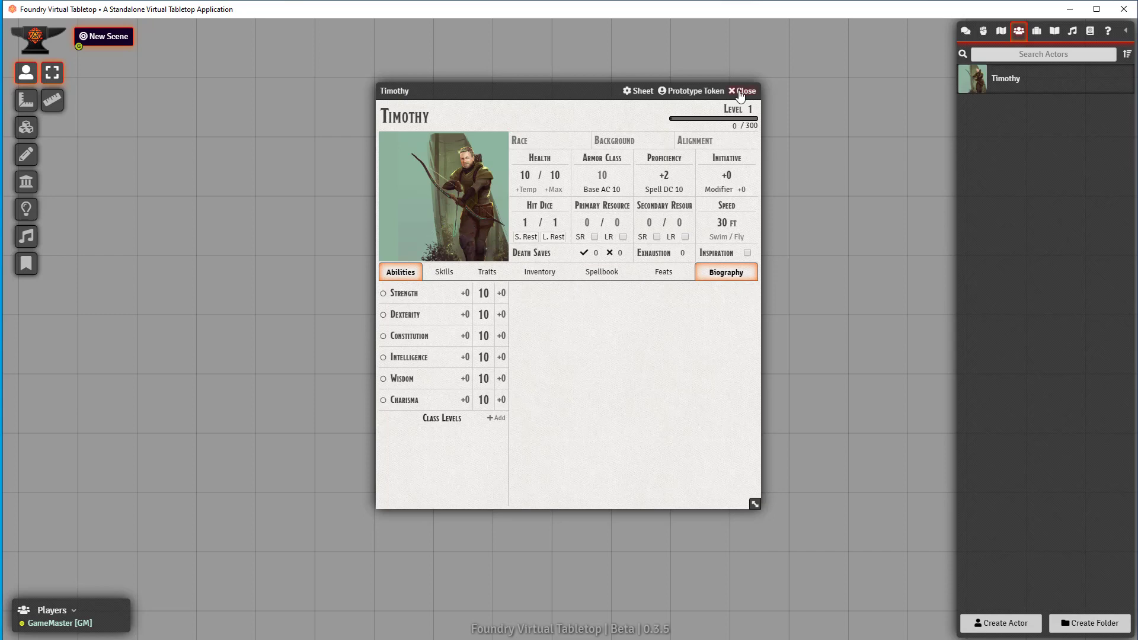
Close the image editor and Timothy's sheet, then place his token on the scene grid.
{"action": "left_click", "coordinate": [479, 216]}
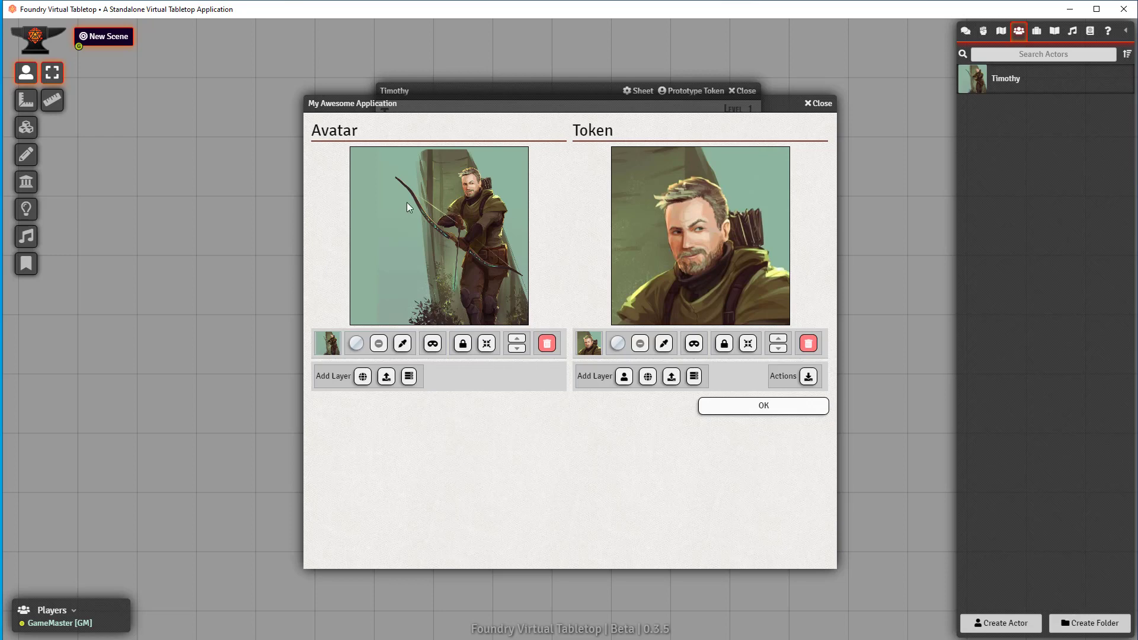
{"action": "left_click", "coordinate": [818, 104]}
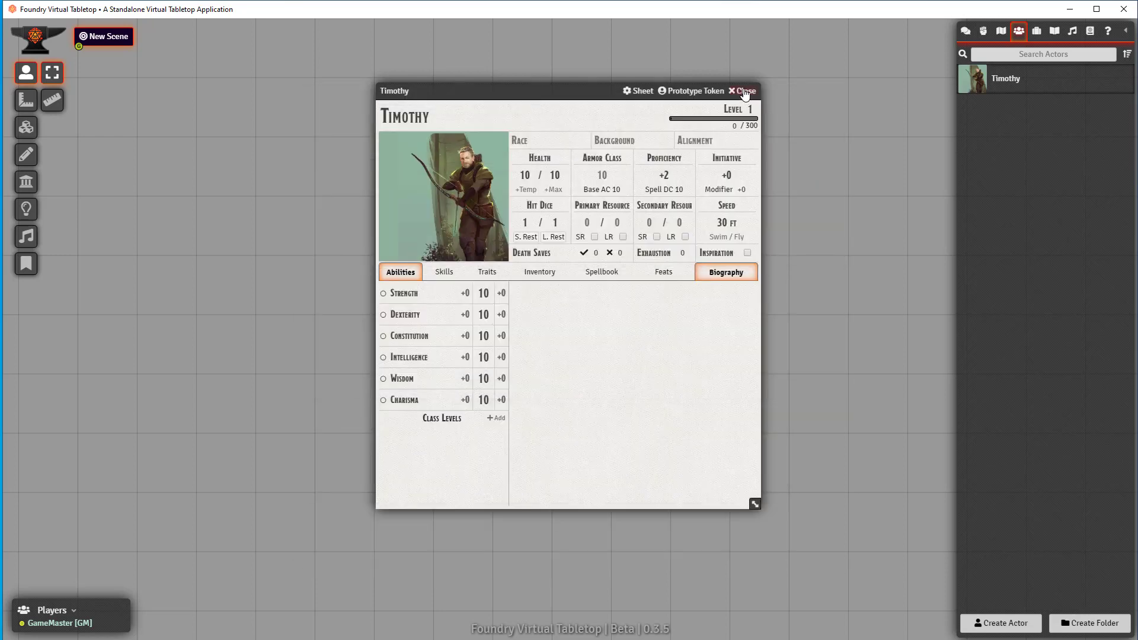
{"action": "left_click", "coordinate": [745, 91]}
{"action": "left_click_drag", "start_coordinate": [1009, 88], "coordinate": [720, 168]}
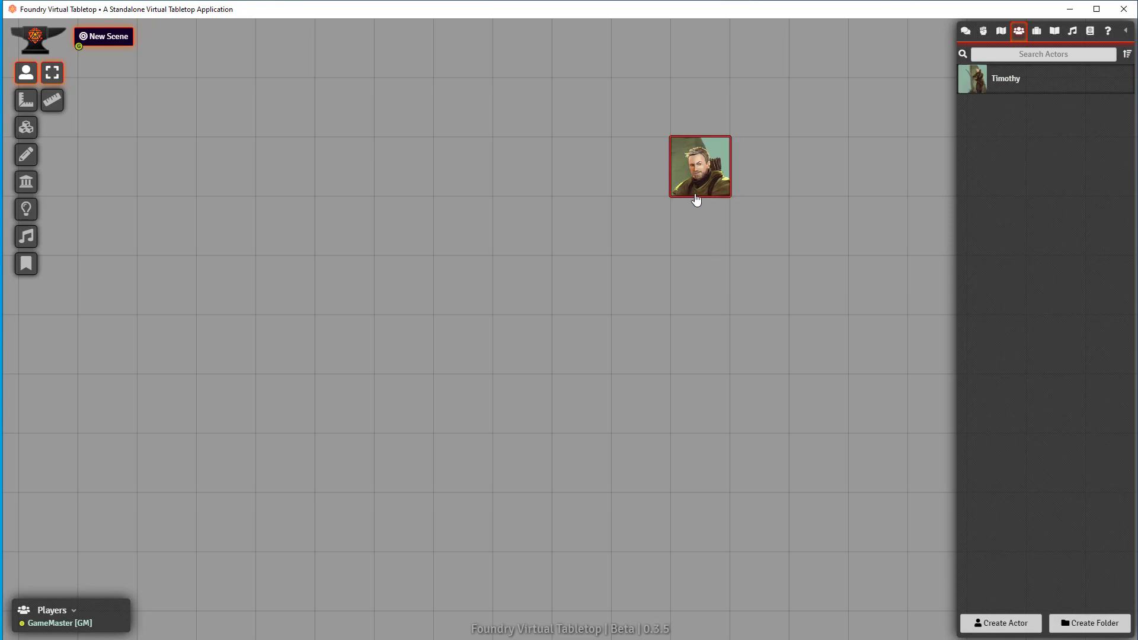
Select Timothy's token, open his sheet, and bring up the avatar and token image editor.
{"action": "left_click", "coordinate": [684, 160]}
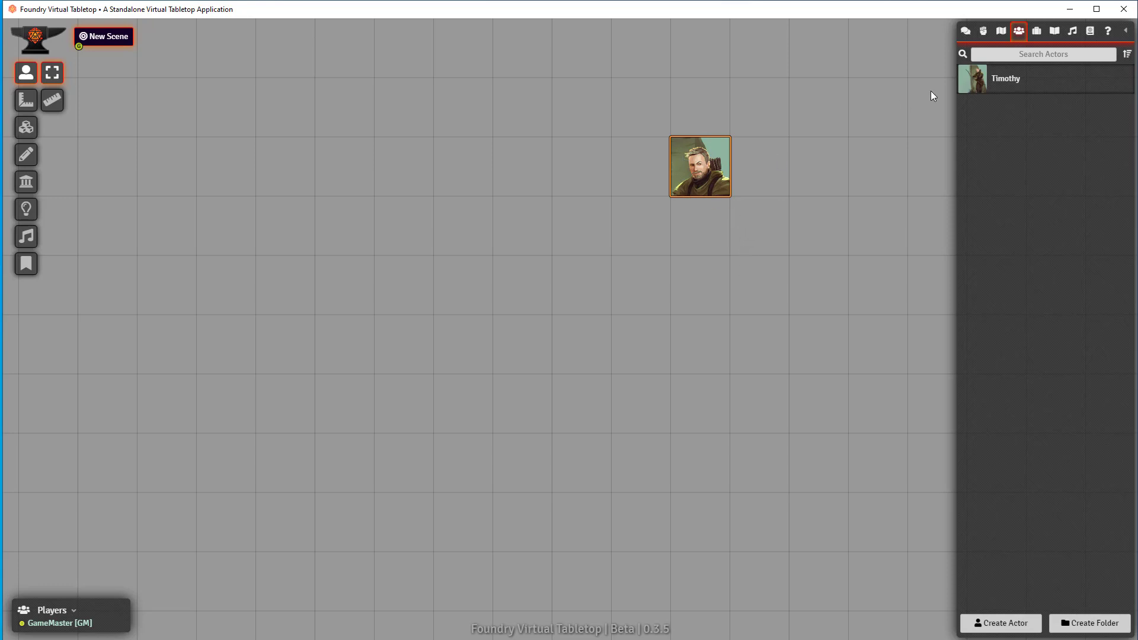
{"action": "left_click", "coordinate": [1007, 80]}
{"action": "left_click", "coordinate": [462, 195]}
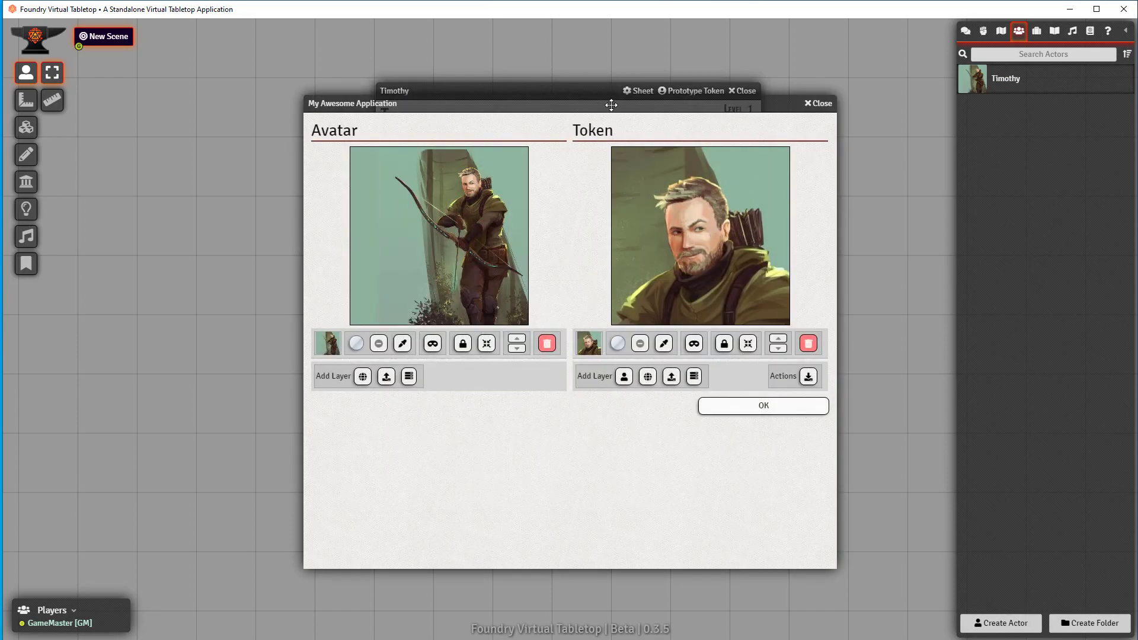
{"action": "mouse_move", "coordinate": [611, 105]}
{"action": "left_mouse_down"}
{"action": "mouse_move", "coordinate": [591, 127]}
{"action": "mouse_move", "coordinate": [589, 107]}
{"action": "left_mouse_up"}
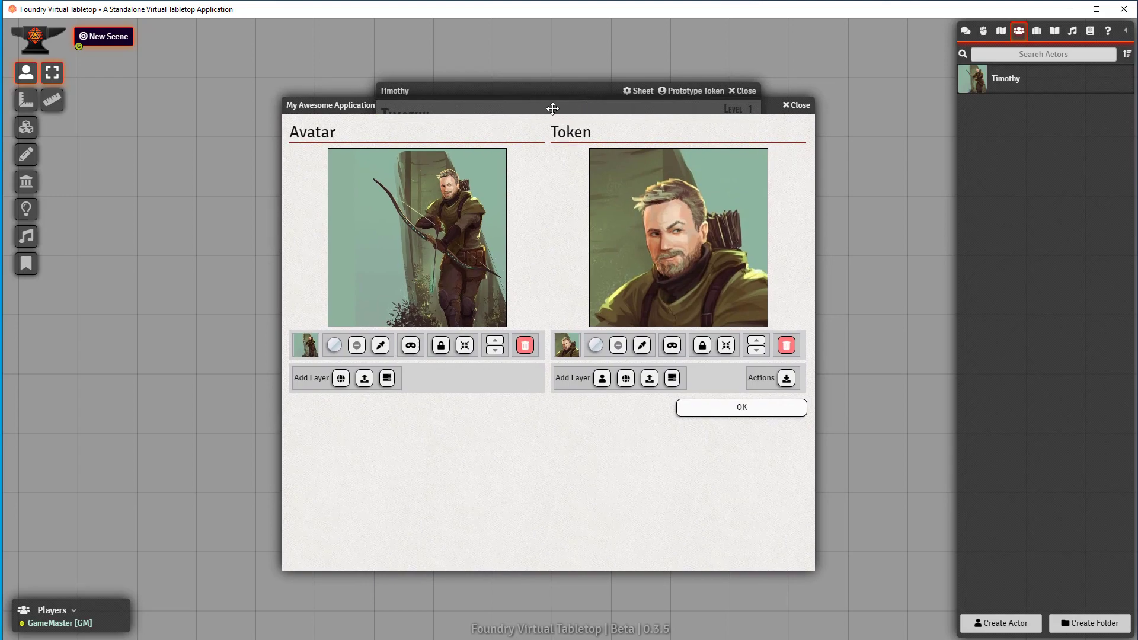
{"action": "mouse_move", "coordinate": [545, 109]}
{"action": "left_mouse_down"}
{"action": "mouse_move", "coordinate": [557, 114]}
{"action": "mouse_move", "coordinate": [557, 94]}
{"action": "left_mouse_up"}
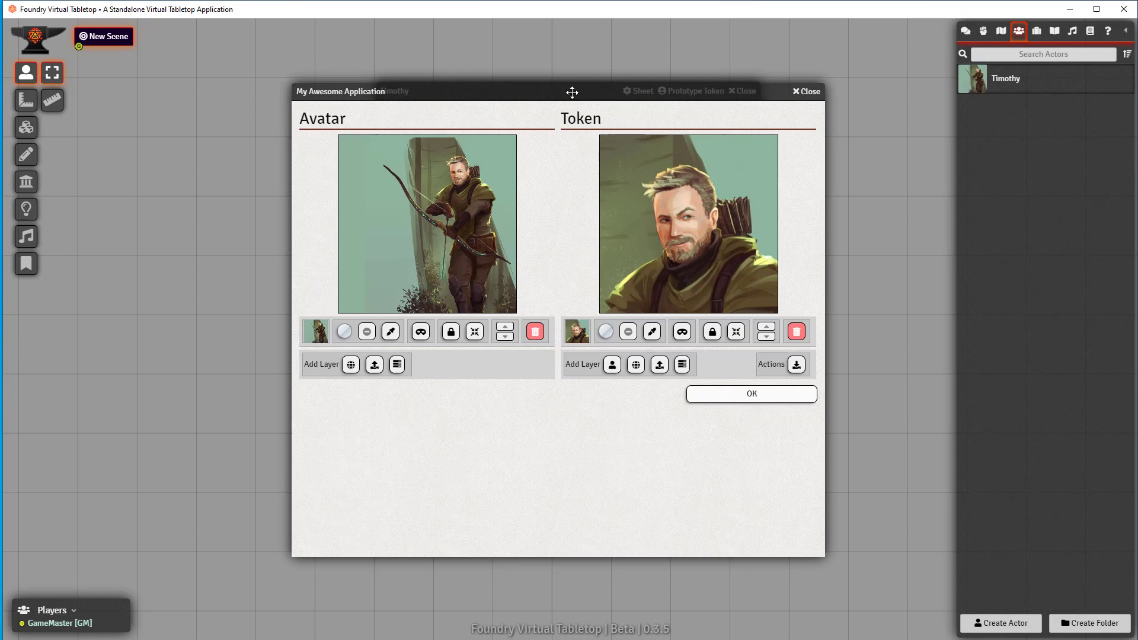
{"action": "left_click_drag", "start_coordinate": [576, 93], "coordinate": [576, 90]}
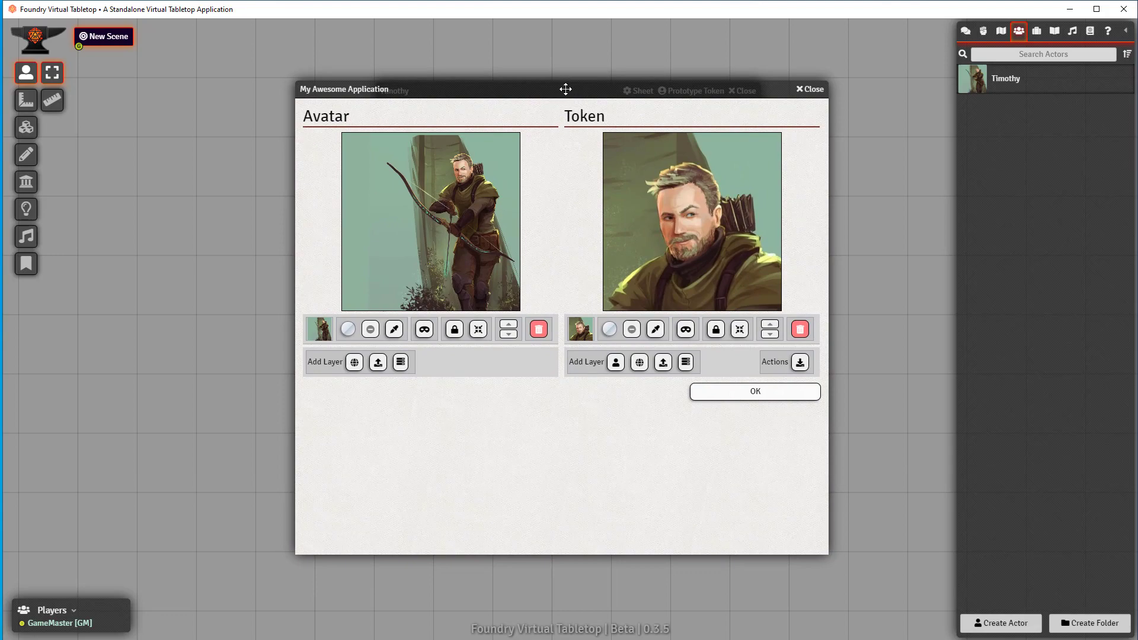
{"action": "left_click_drag", "start_coordinate": [565, 89], "coordinate": [563, 89]}
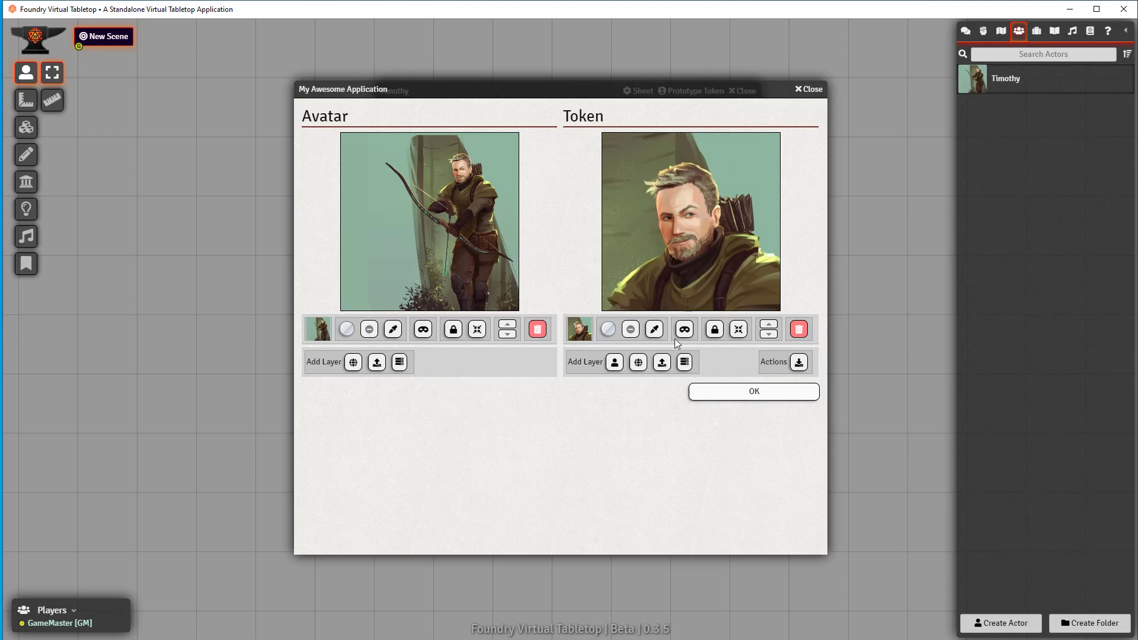
Compare ring colours in resources/token/frames and add the teal token-border-04.png as a layer.
{"action": "left_click", "coordinate": [663, 362]}
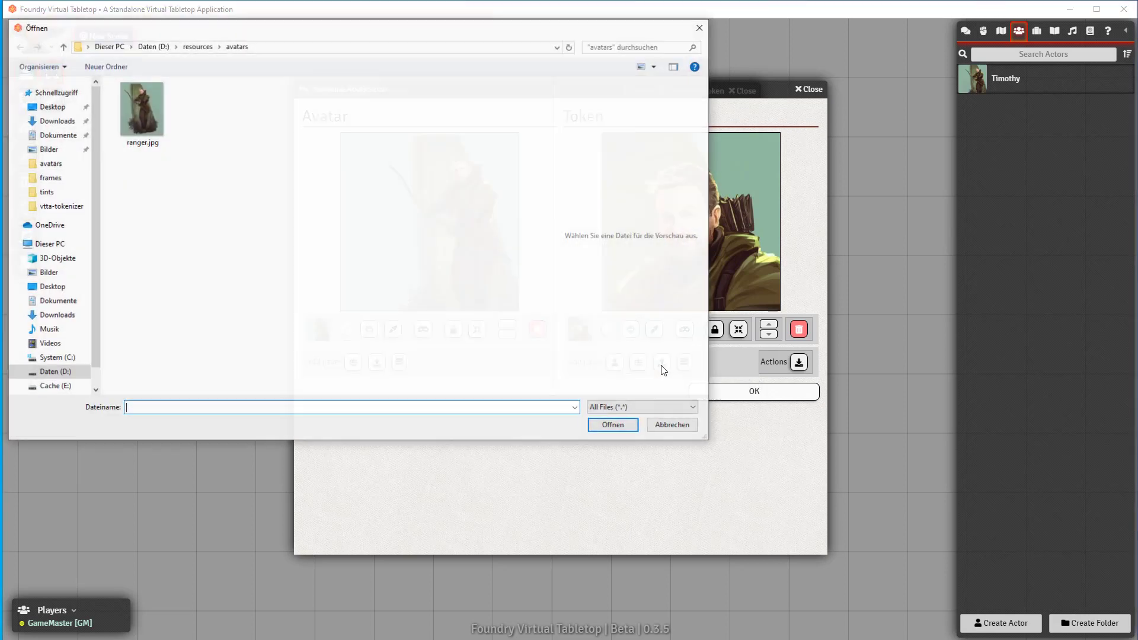
{"action": "left_click", "coordinate": [198, 46]}
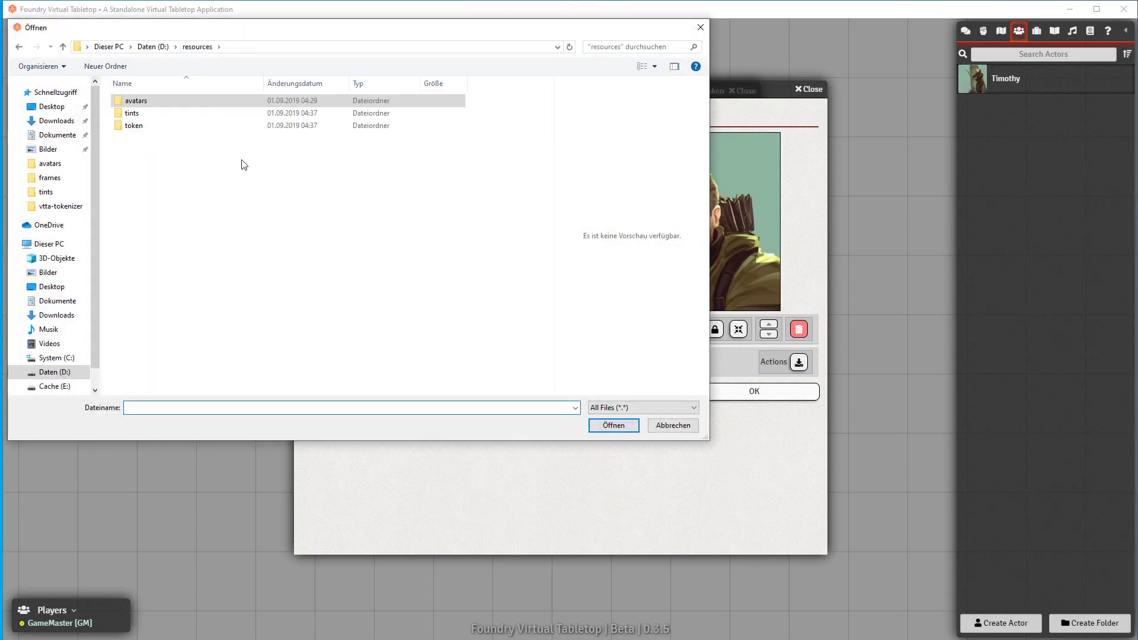
{"action": "double_click", "coordinate": [140, 129]}
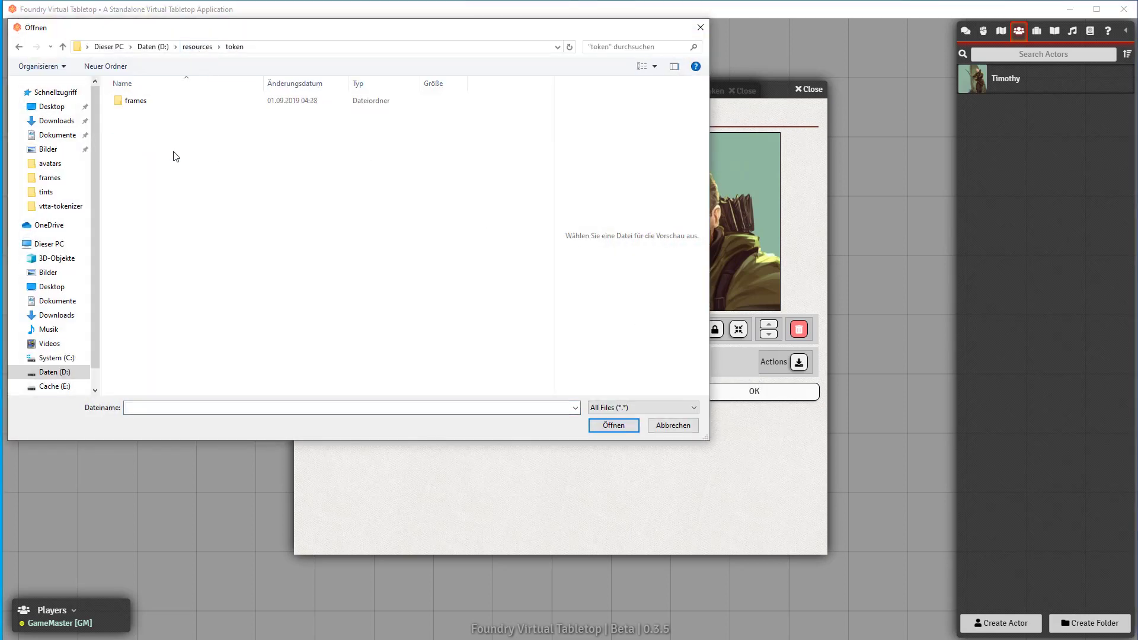
{"action": "double_click", "coordinate": [148, 114]}
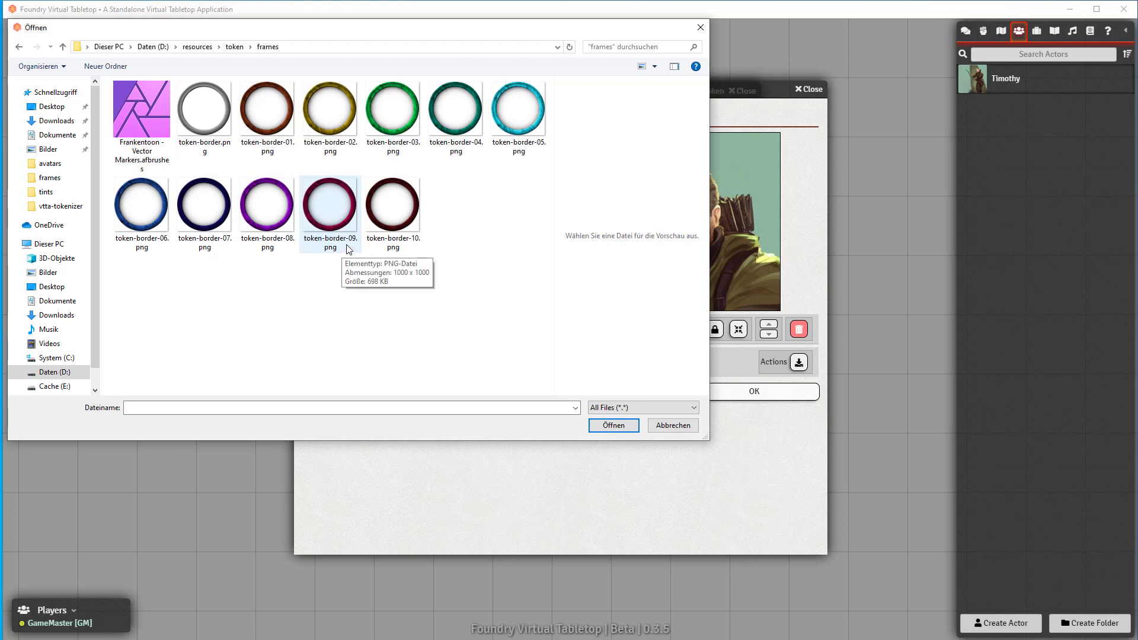
{"action": "left_click", "coordinate": [369, 135]}
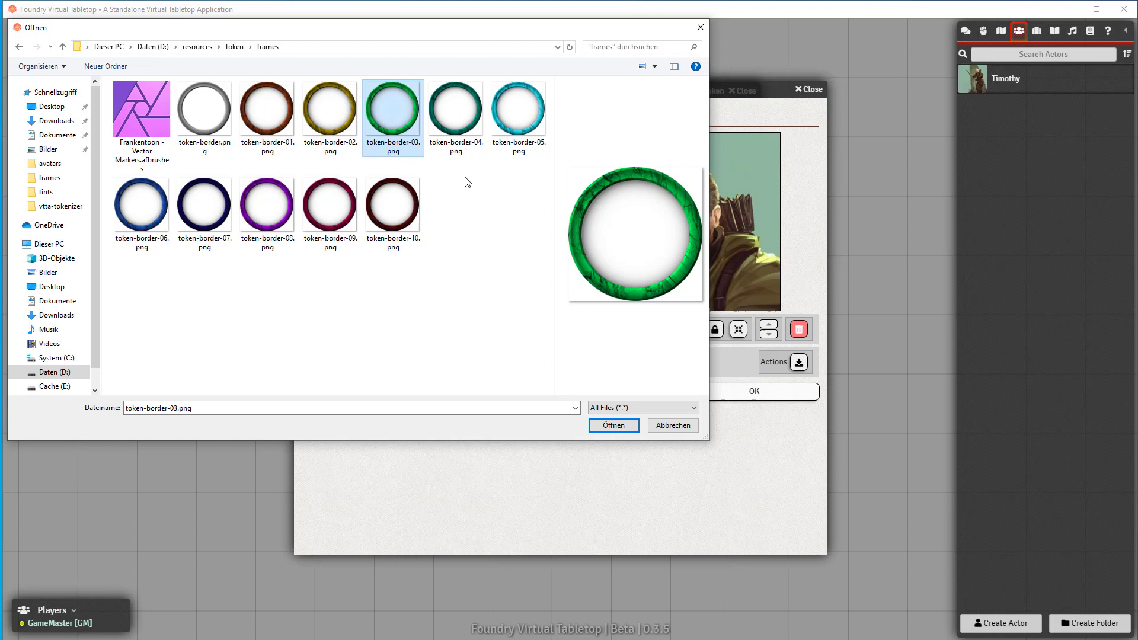
{"action": "left_click", "coordinate": [460, 112]}
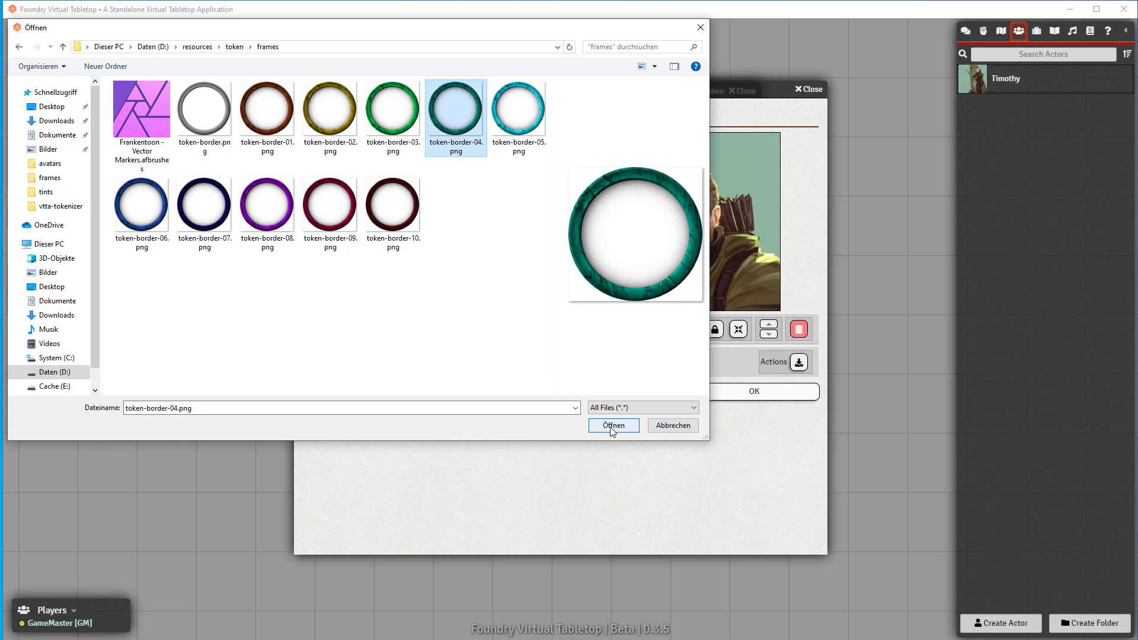
{"action": "left_click", "coordinate": [272, 207]}
{"action": "left_click", "coordinate": [330, 208]}
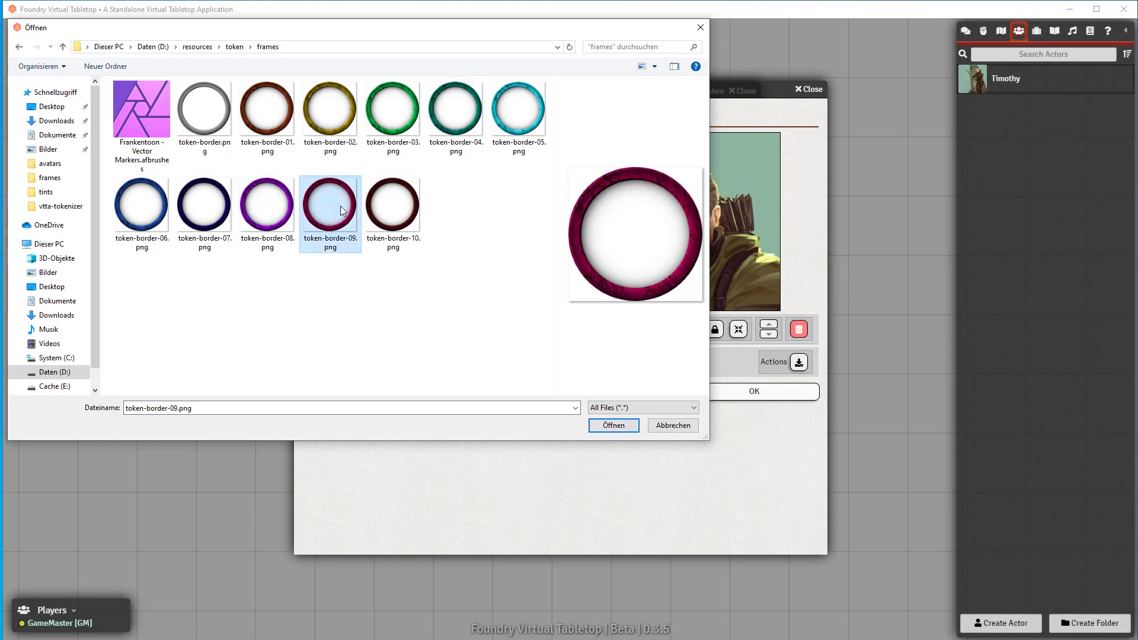
{"action": "left_click", "coordinate": [393, 209]}
{"action": "left_click", "coordinate": [439, 113]}
{"action": "left_click", "coordinate": [614, 425]}
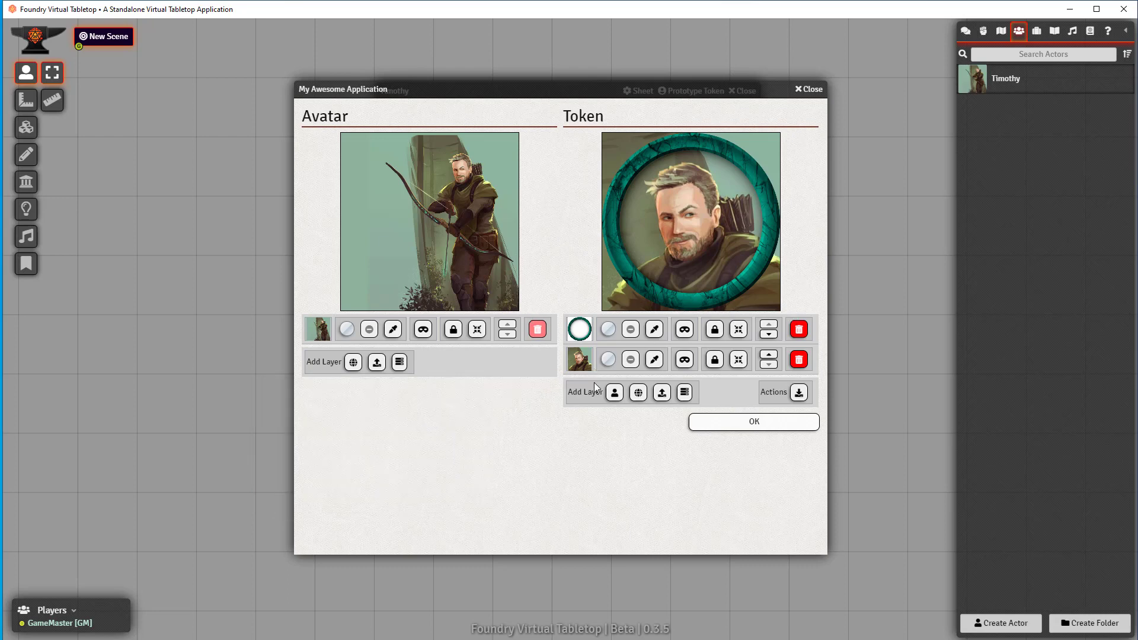
Add reddish.png from resources/tints as a new tint layer on Timothy's token.
{"action": "left_click", "coordinate": [657, 395]}
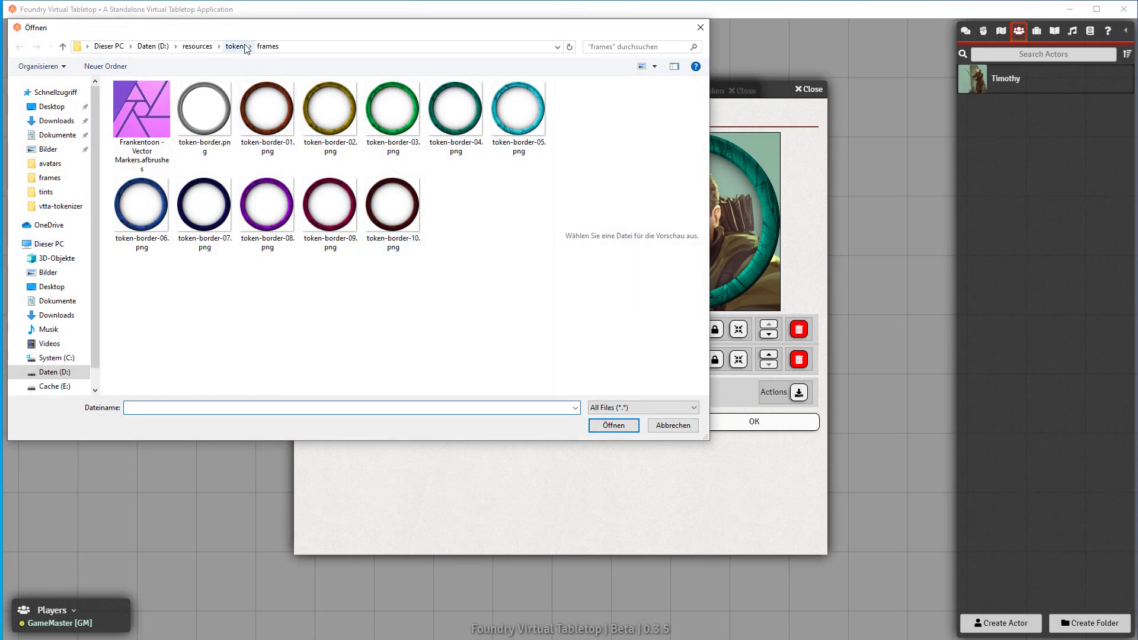
{"action": "left_click", "coordinate": [235, 46]}
{"action": "left_click", "coordinate": [197, 47]}
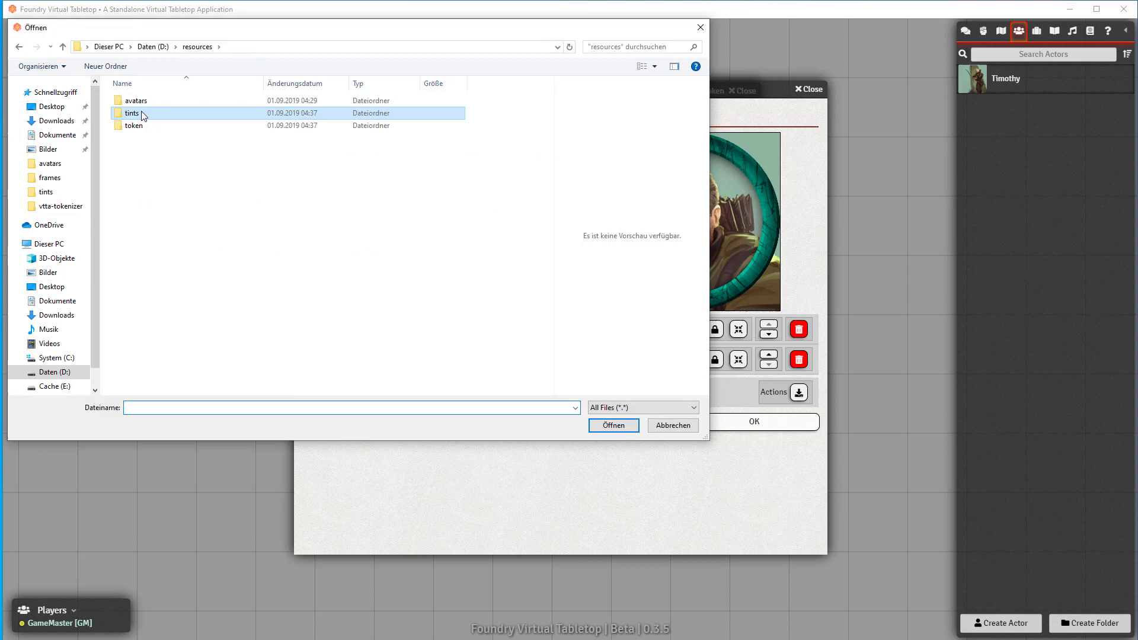
{"action": "double_click", "coordinate": [142, 112]}
{"action": "left_click", "coordinate": [142, 115]}
{"action": "double_click", "coordinate": [142, 115]}
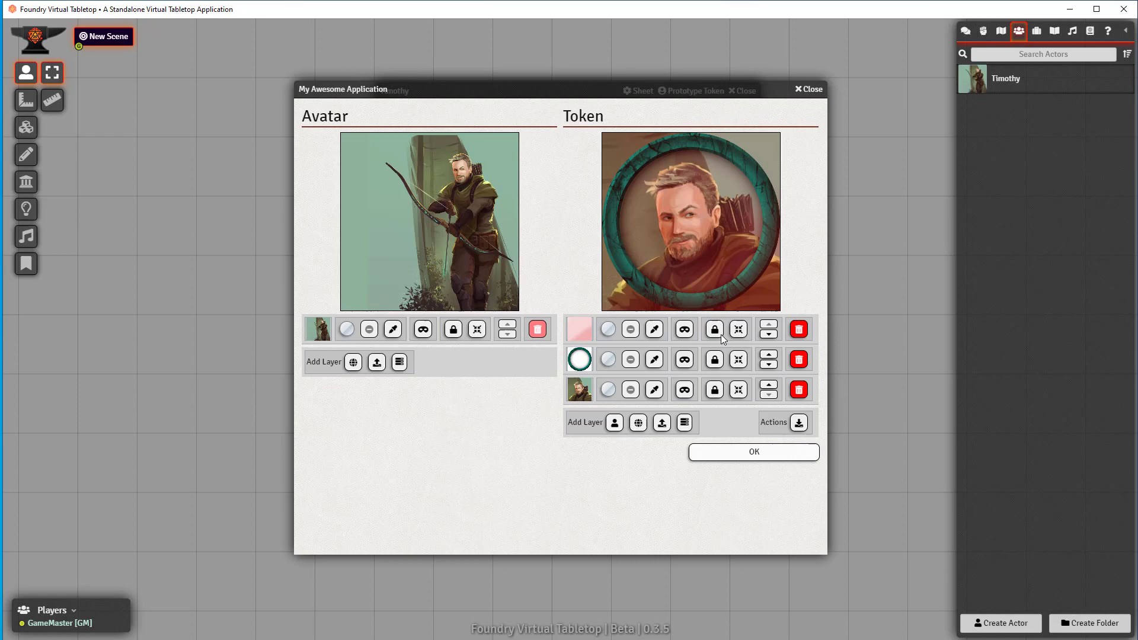
Move the teal ring layer above the reddish tint layer.
{"action": "left_click", "coordinate": [771, 336]}
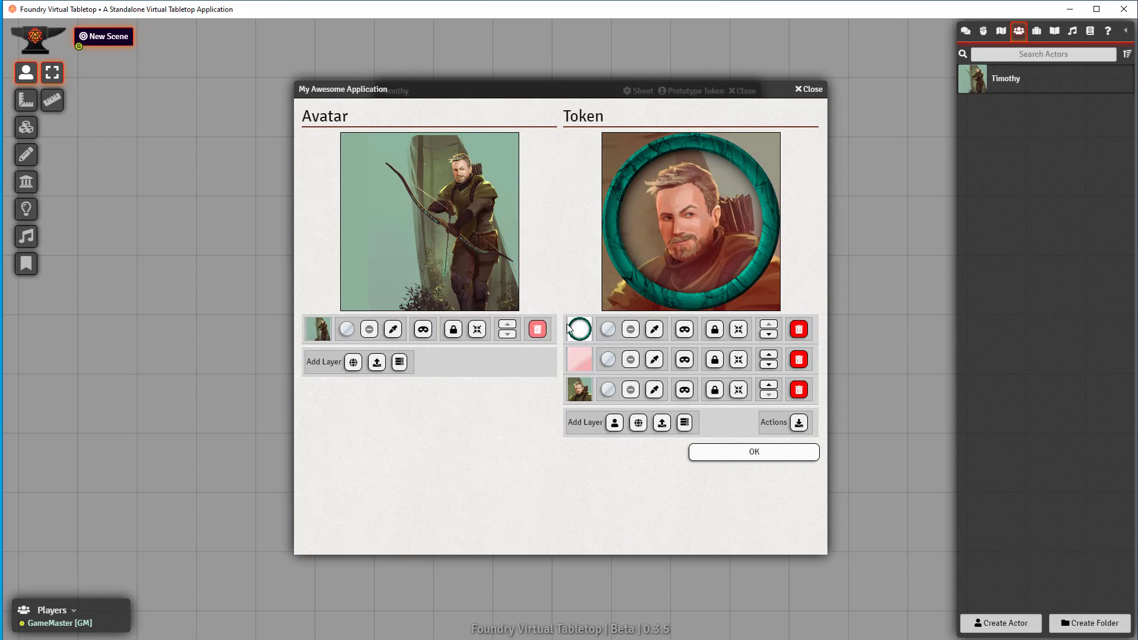
Enable the ring layer's mask and drag Timothy's face to centre it inside the ring.
{"action": "left_click", "coordinate": [686, 330]}
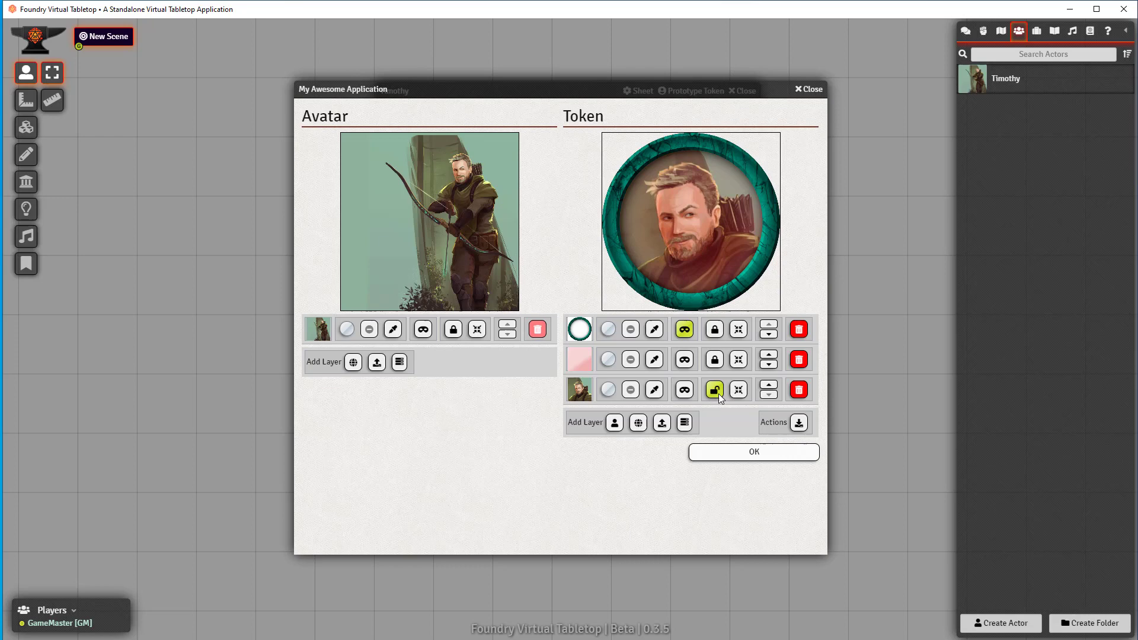
{"action": "left_click_drag", "start_coordinate": [701, 250], "coordinate": [745, 252]}
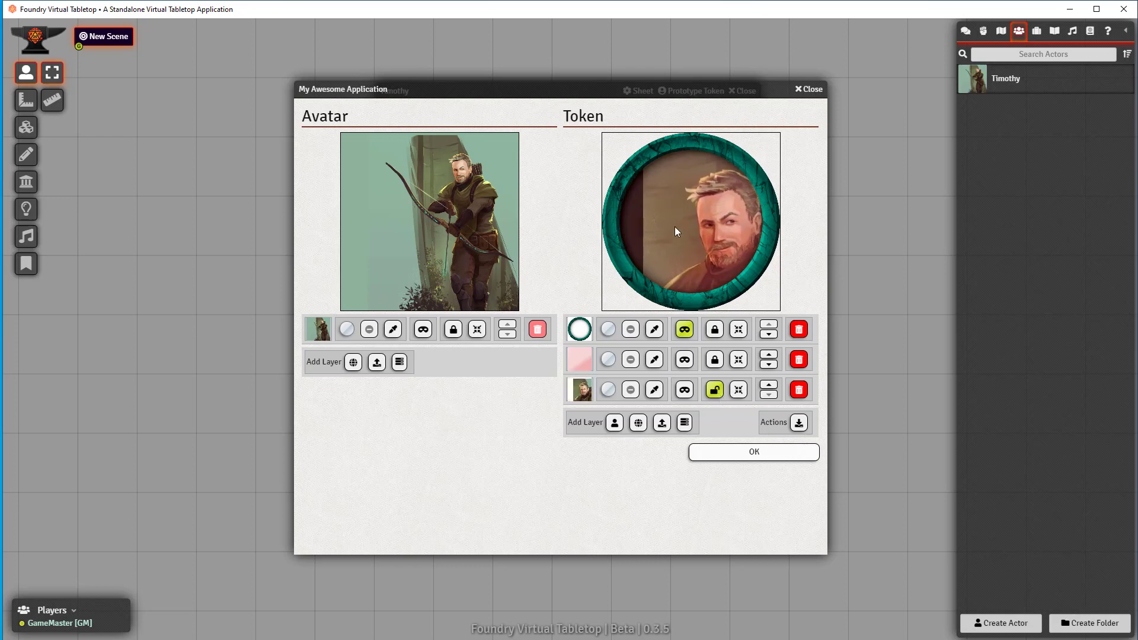
{"action": "left_click_drag", "start_coordinate": [634, 249], "coordinate": [674, 252]}
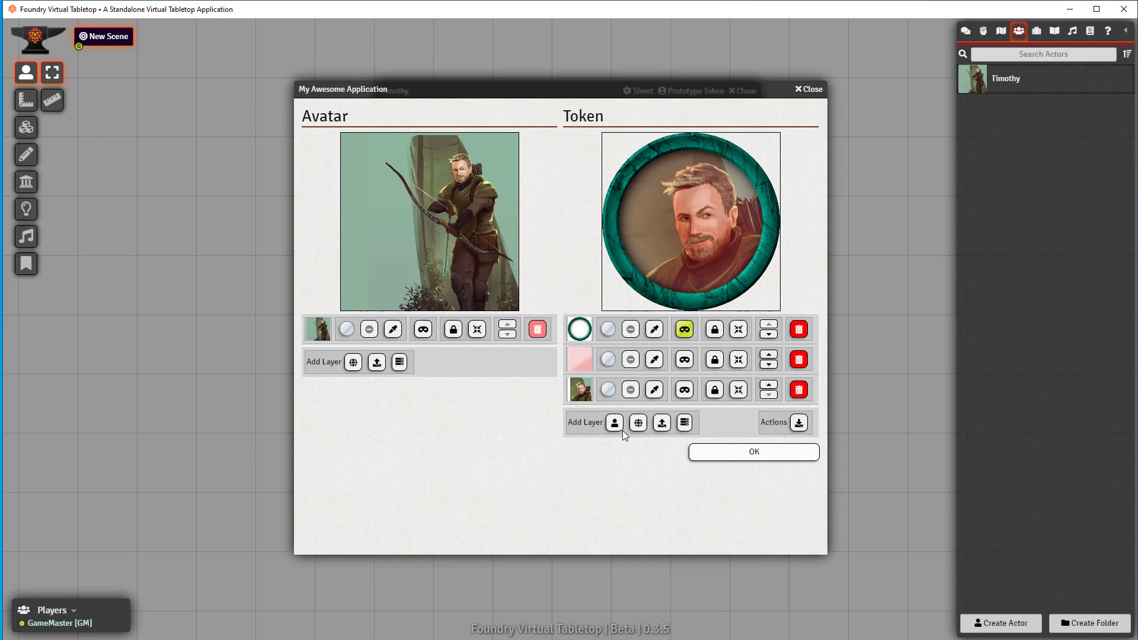
Add the Gems Diamond dotted ring from Bilder as a new top layer and unlock it.
{"action": "left_click", "coordinate": [662, 423]}
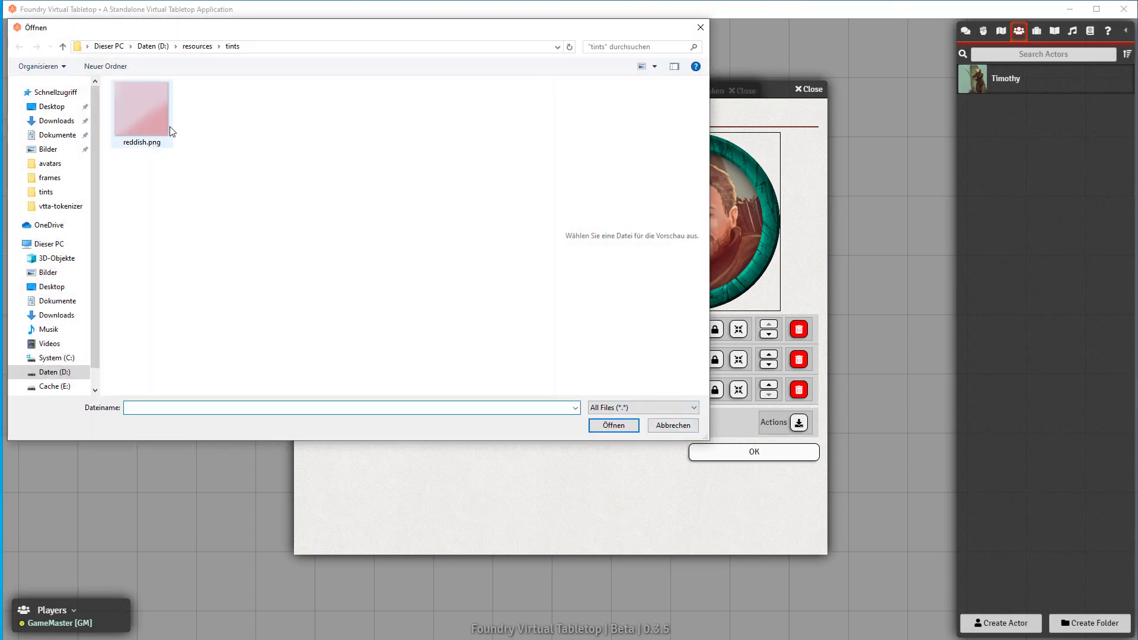
{"action": "left_click", "coordinate": [70, 150]}
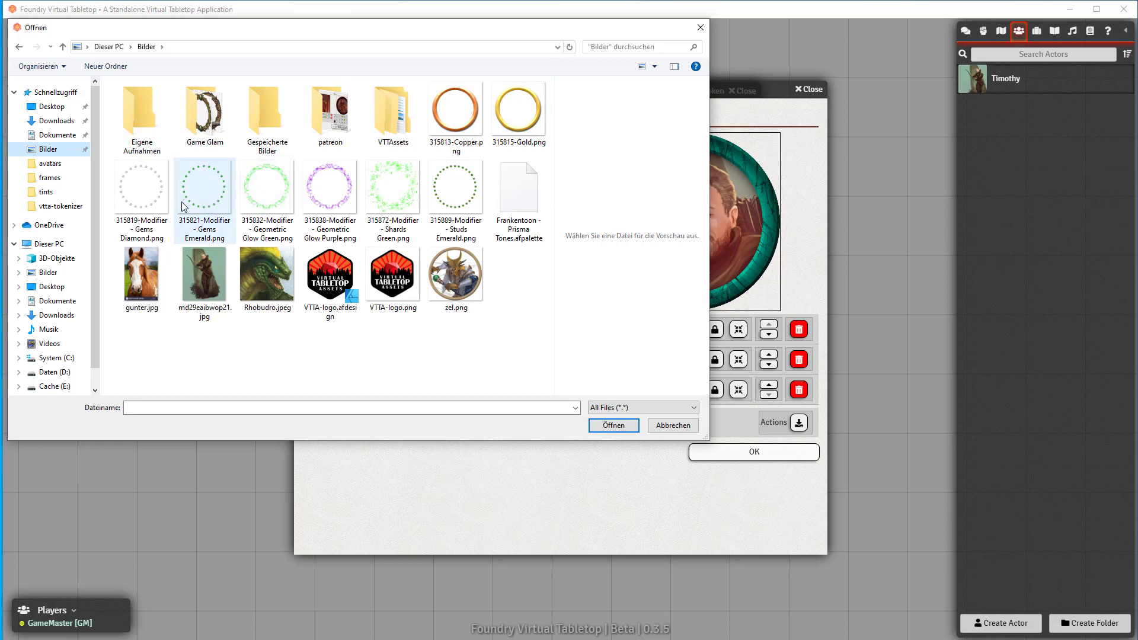
{"action": "left_click", "coordinate": [138, 202]}
{"action": "left_click", "coordinate": [613, 425]}
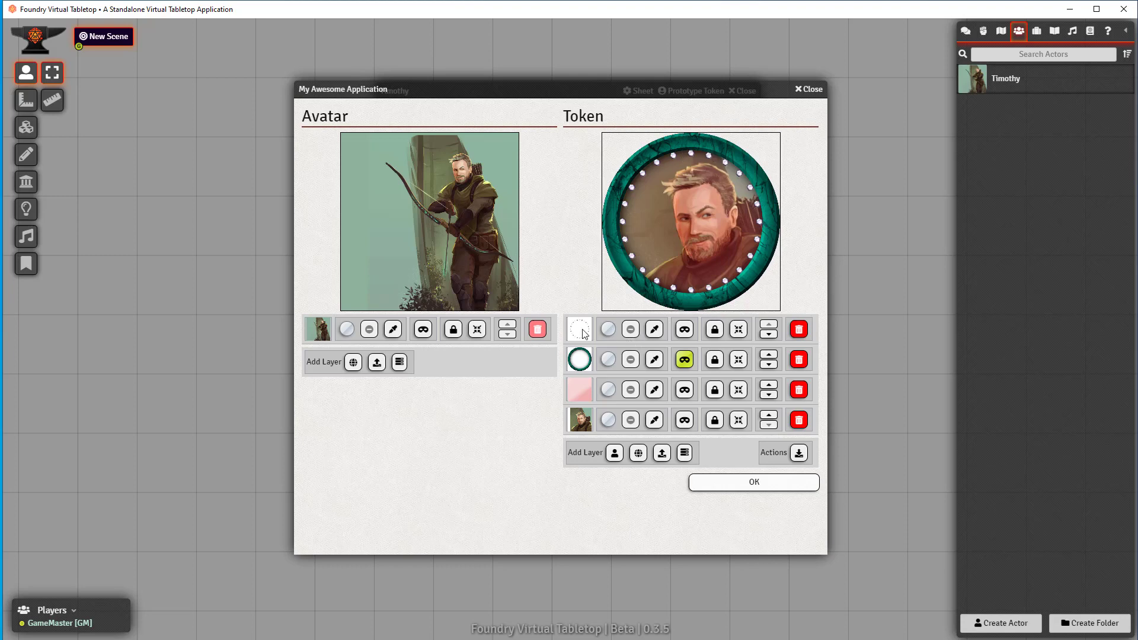
{"action": "left_click", "coordinate": [714, 331]}
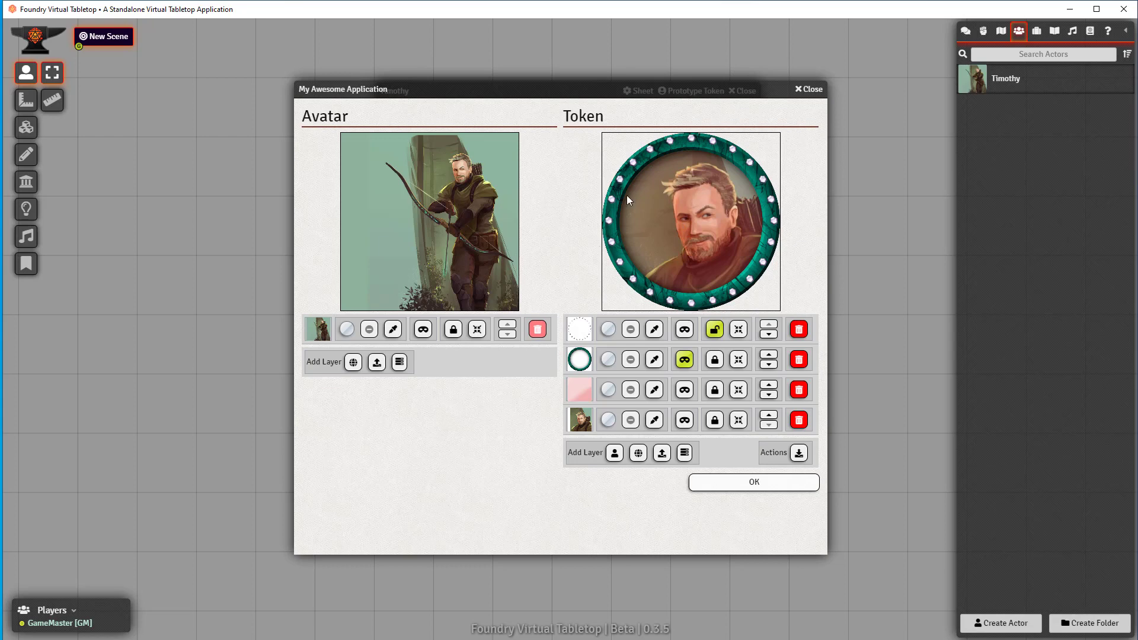
Remove the gem ring layer from Timothy's token and save the avatar and token changes.
{"action": "left_click", "coordinate": [799, 329]}
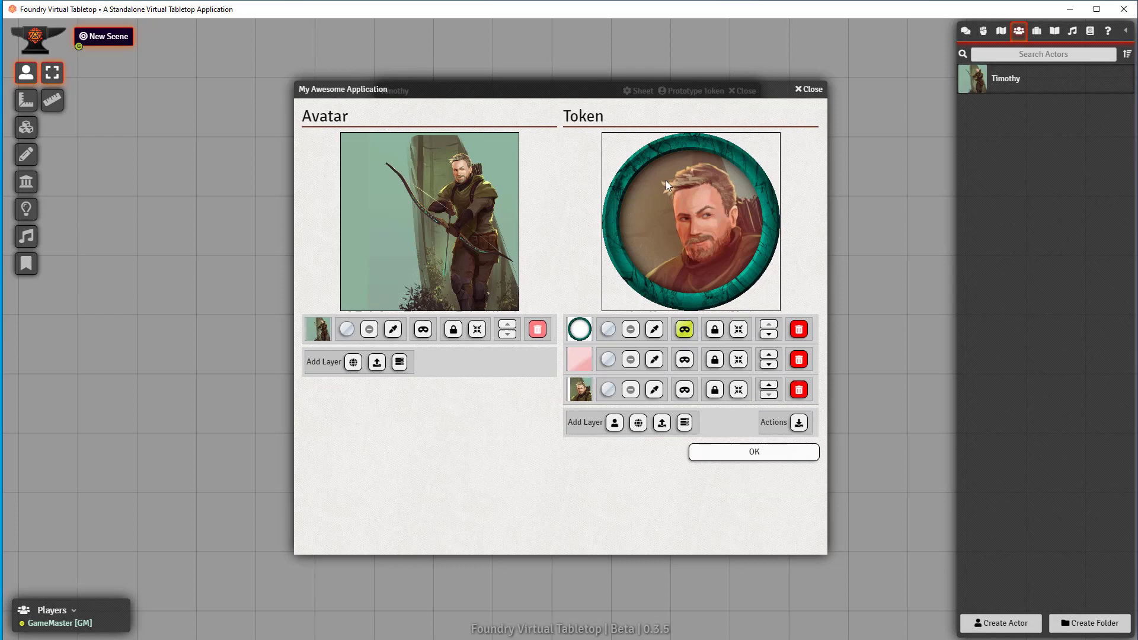
{"action": "left_click_drag", "start_coordinate": [609, 91], "coordinate": [600, 87]}
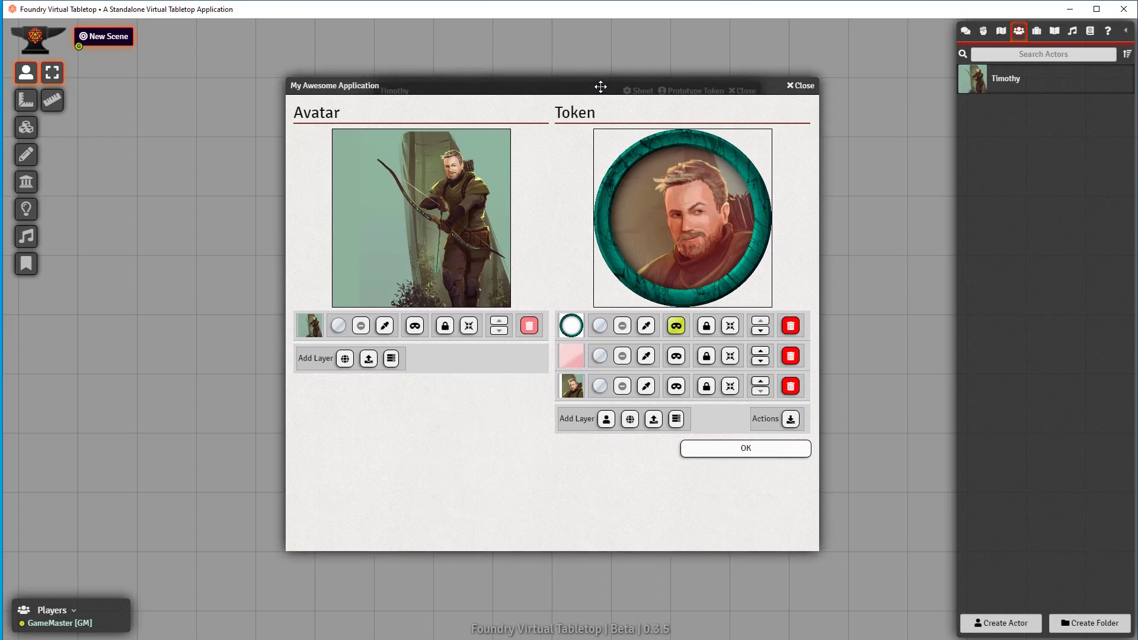
{"action": "left_click", "coordinate": [729, 450]}
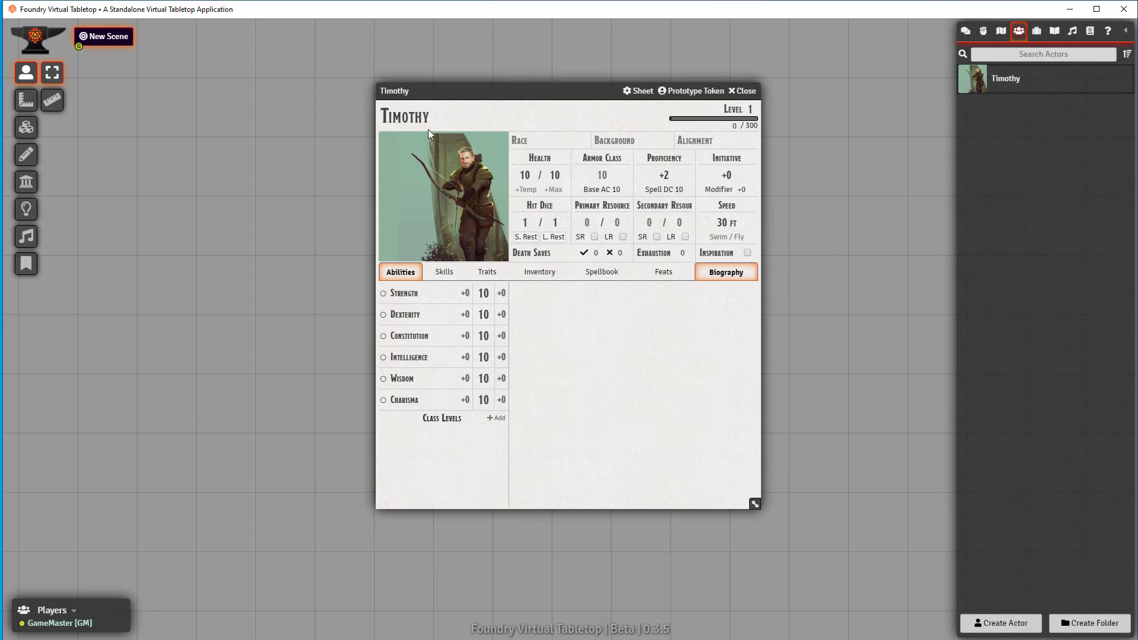
Place Timothy's teal-framed, red-tinted token on the scene, then reopen his avatar and token editor.
{"action": "left_click", "coordinate": [744, 91]}
{"action": "left_click_drag", "start_coordinate": [1004, 84], "coordinate": [709, 232]}
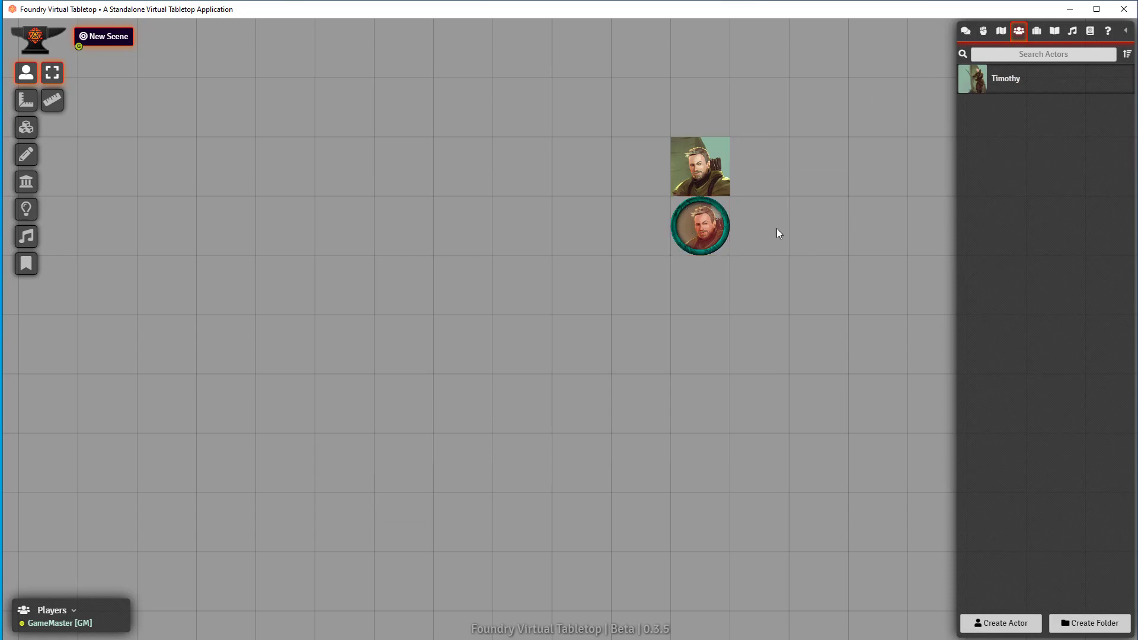
{"action": "left_click", "coordinate": [1009, 83]}
{"action": "left_click", "coordinate": [404, 189]}
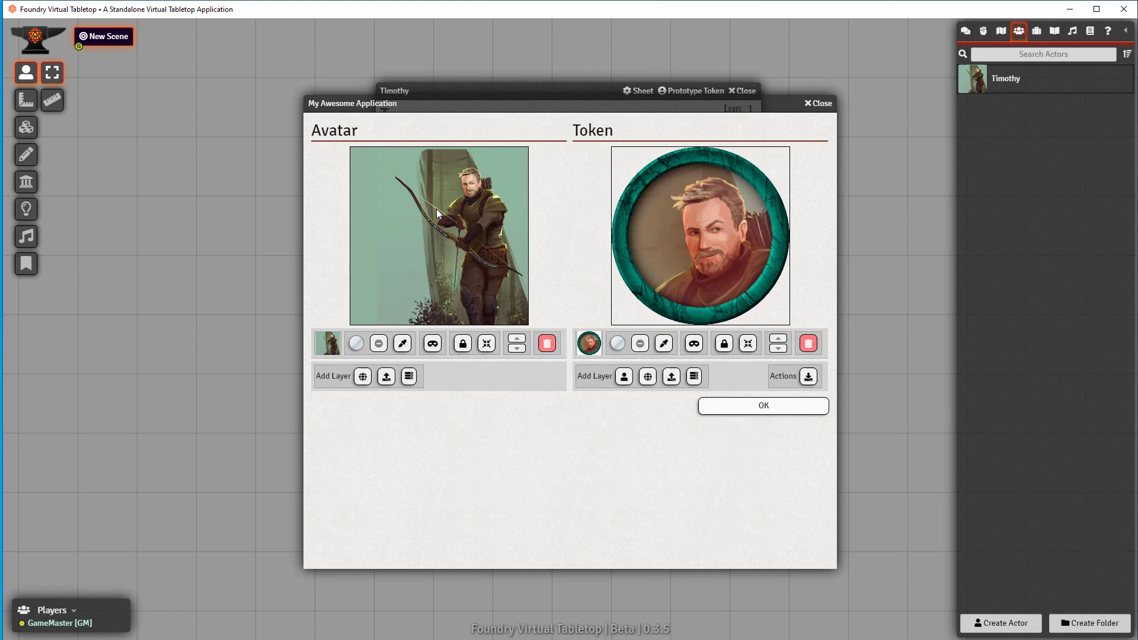
Confirm the single-layer token in the image editor with OK, returning to Timothy's archer-avatar sheet.
{"action": "mouse_move", "coordinate": [508, 106]}
{"action": "left_mouse_down"}
{"action": "mouse_move", "coordinate": [526, 102]}
{"action": "mouse_move", "coordinate": [520, 113]}
{"action": "left_mouse_up"}
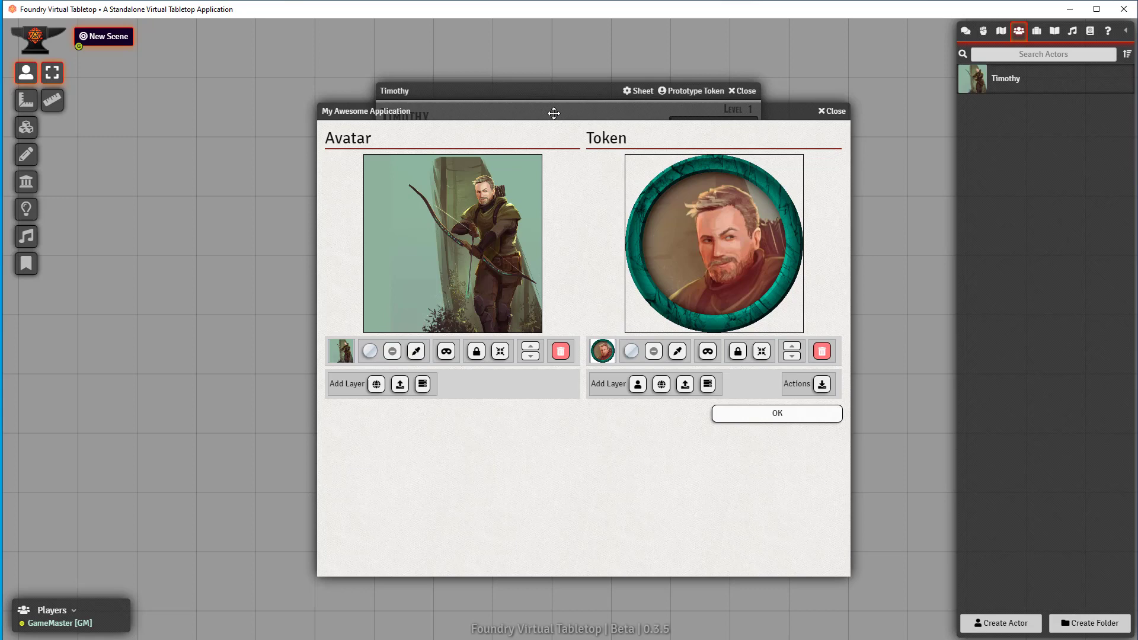
{"action": "left_click_drag", "start_coordinate": [559, 111], "coordinate": [532, 68]}
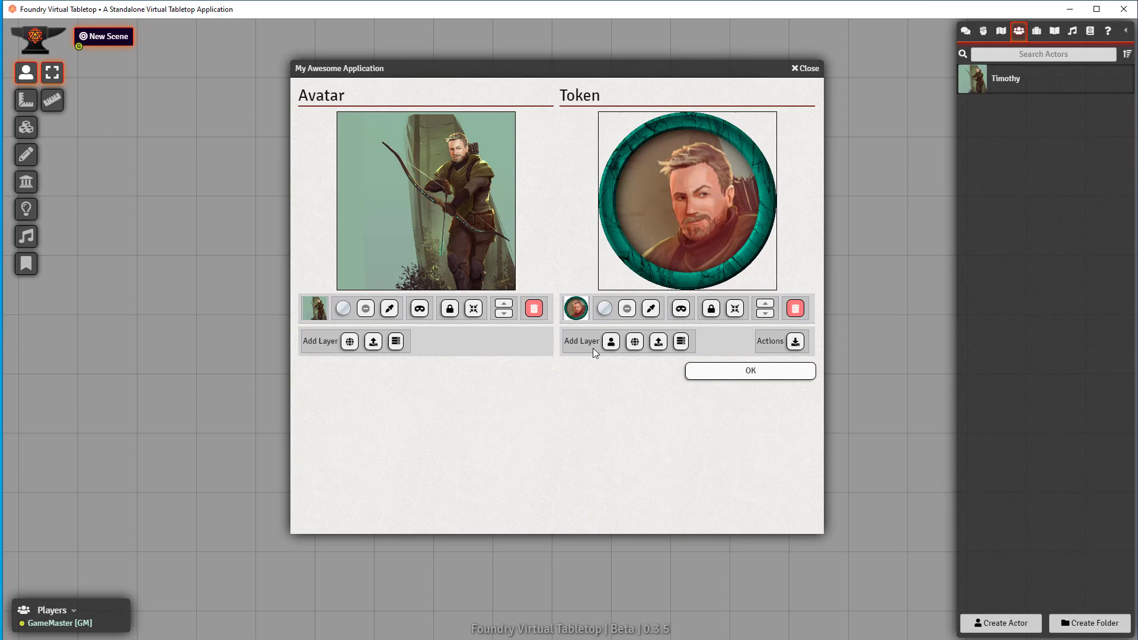
{"action": "left_click", "coordinate": [758, 375]}
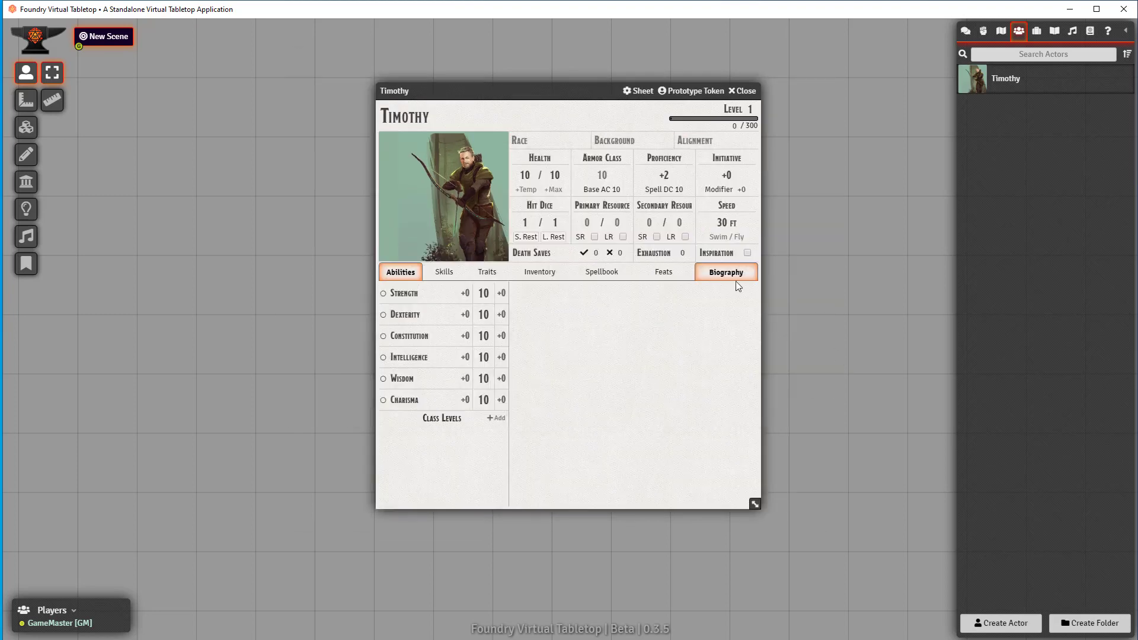